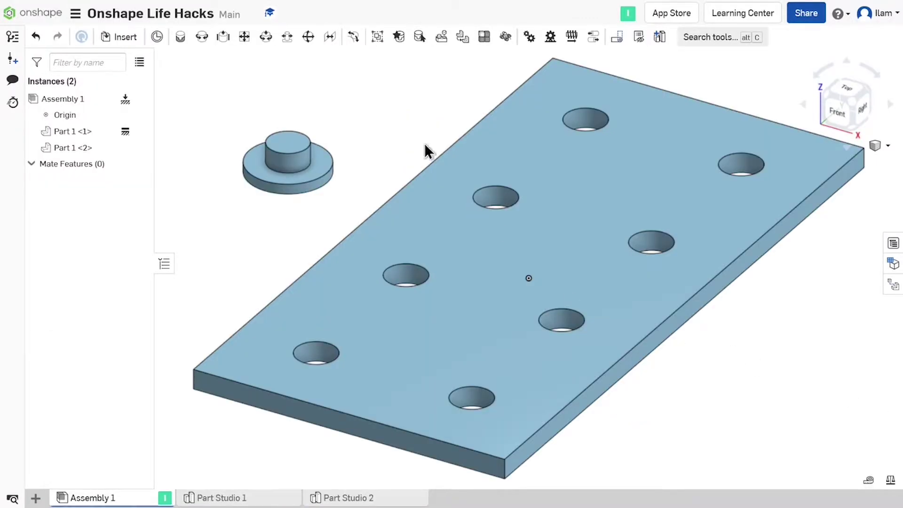
# Reposition the loose flanged pin beside the plate.
pyautogui.click(298, 174)
pyautogui.click(365, 166)
pyautogui.moveTo(315, 155); pyautogui.dragTo(331, 131)
pyautogui.scroll(3, 590, 366)
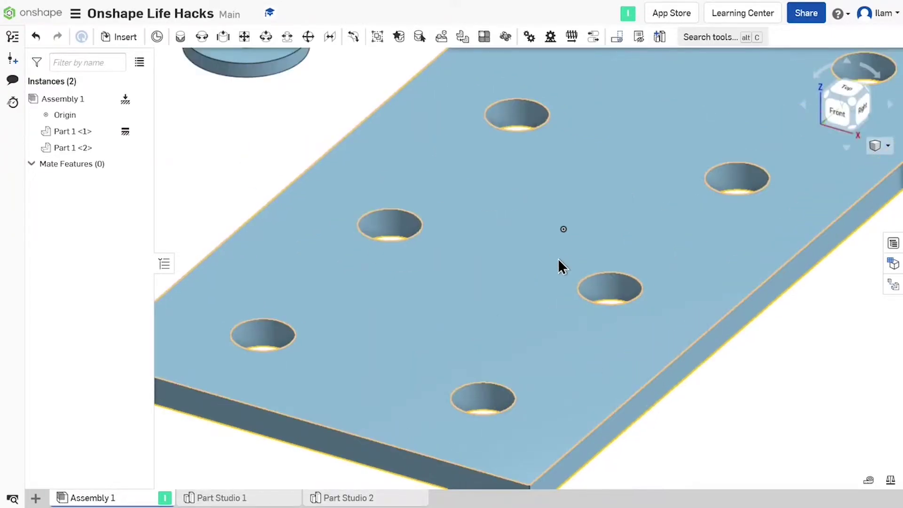
pyautogui.scroll(-3, 558, 267)
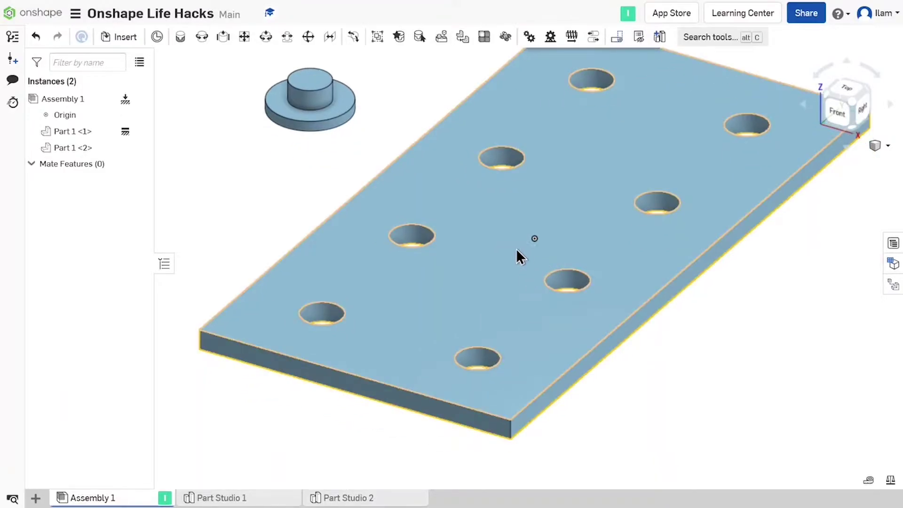
# Mate the circle where the pin's shaft meets its flange to the top rim of the plate's front corner hole.
pyautogui.press('m')
pyautogui.scroll(5, 309, 112)
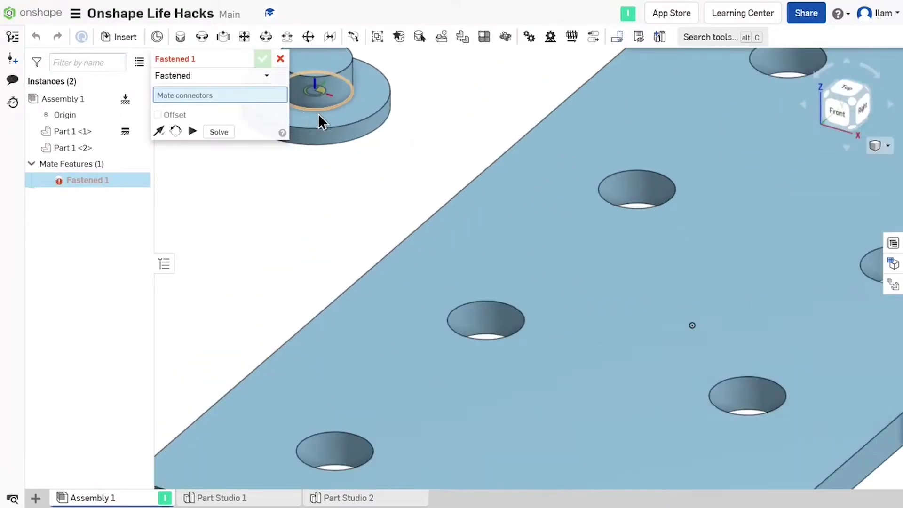
pyautogui.click(319, 106)
pyautogui.scroll(-5, 430, 183)
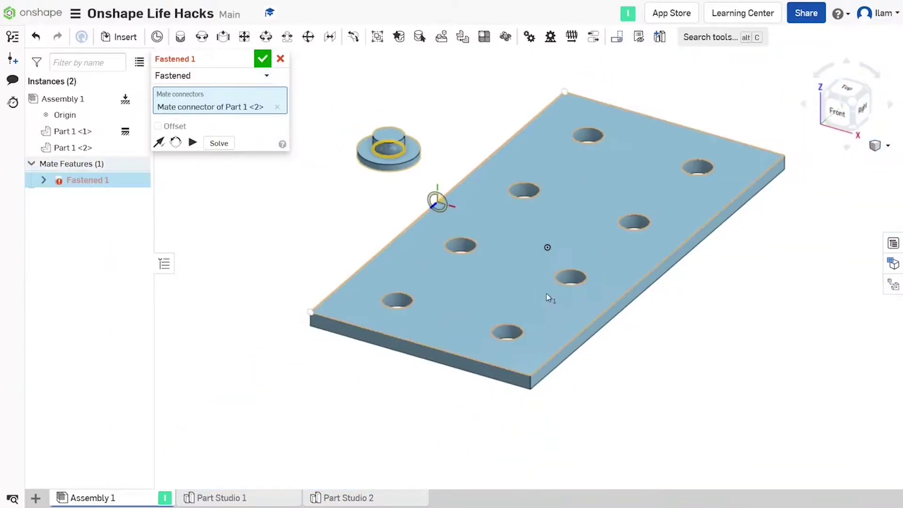
pyautogui.scroll(3, 498, 375)
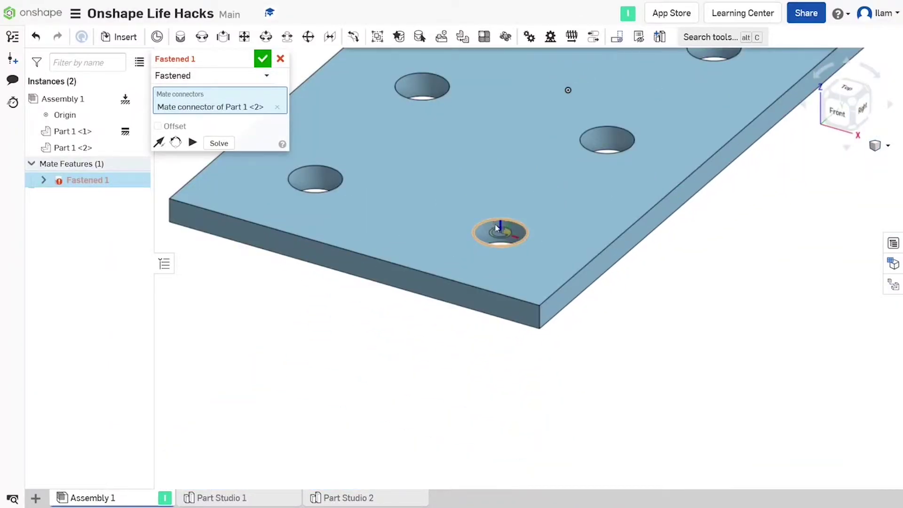
pyautogui.click(454, 210)
# Change the pin's mate type to Revolute, flip its primary axis so the shaft enters the hole, and accept.
pyautogui.click(240, 79)
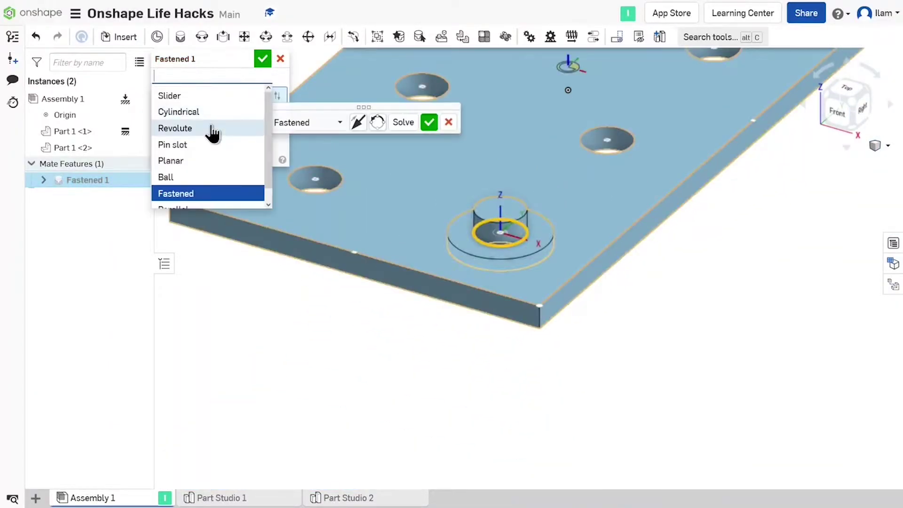
pyautogui.click(202, 133)
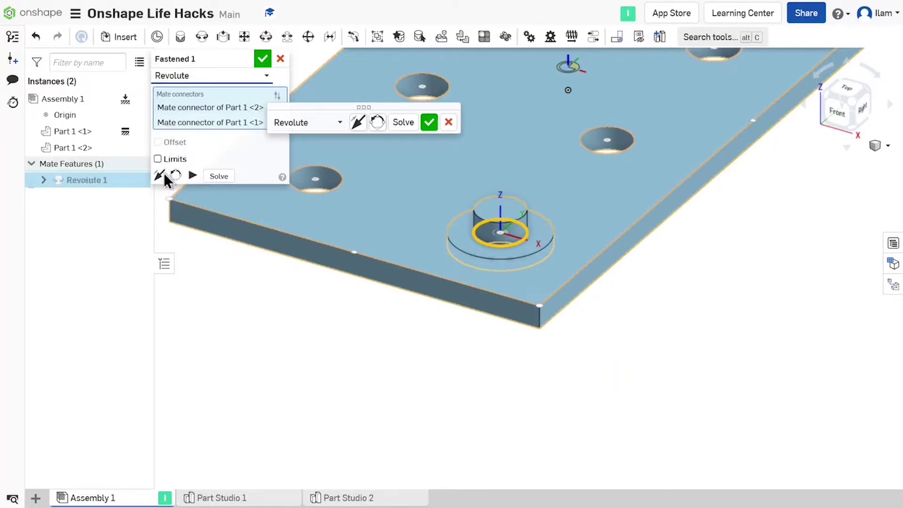
pyautogui.click(262, 58)
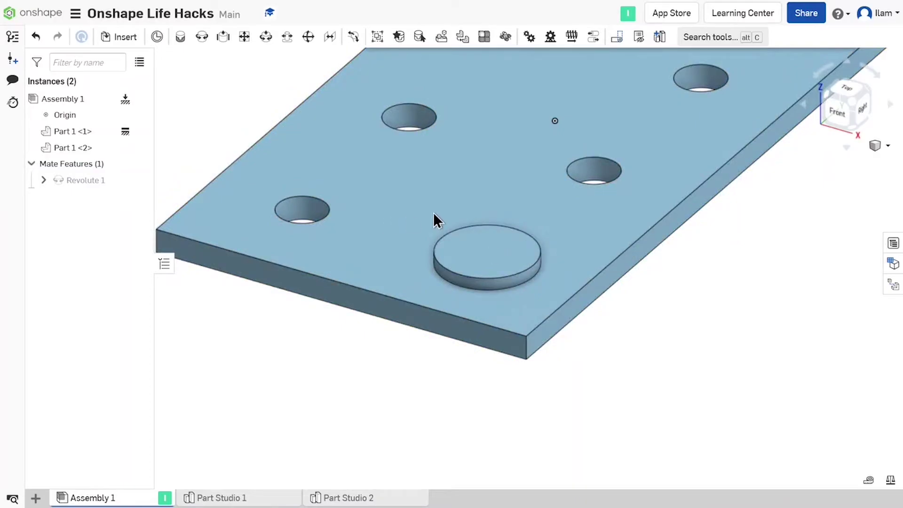
# Start a Replicate of the mated pin and set its scope to Match individual edges.
pyautogui.scroll(-5, 411, 281)
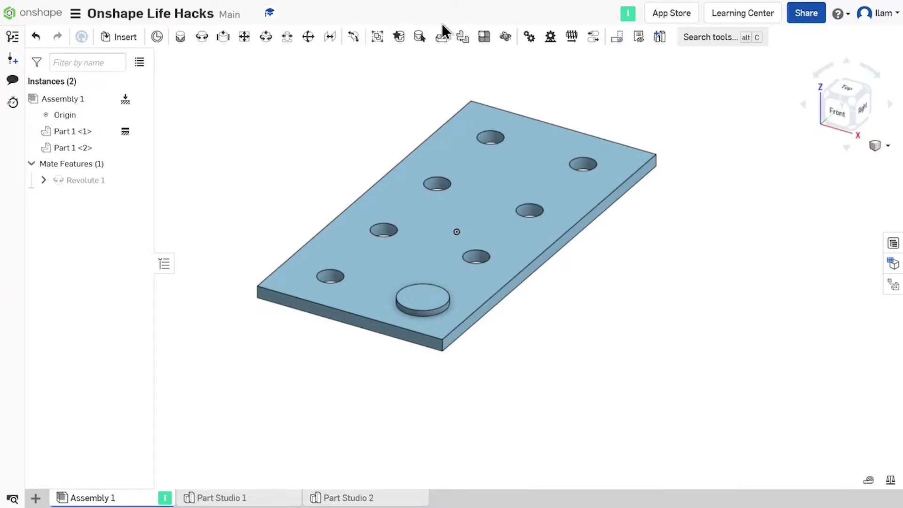
pyautogui.click(437, 40)
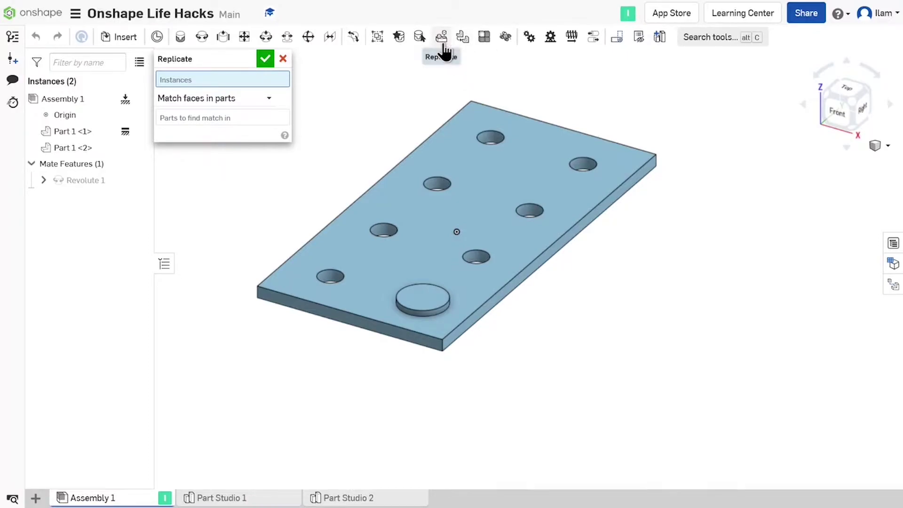
pyautogui.moveTo(443, 46)
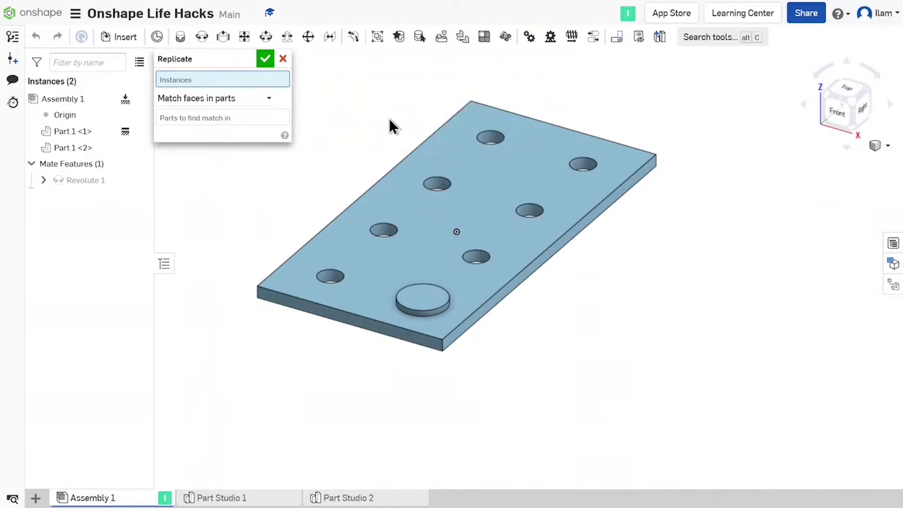
pyautogui.click(420, 299)
pyautogui.scroll(5, 436, 255)
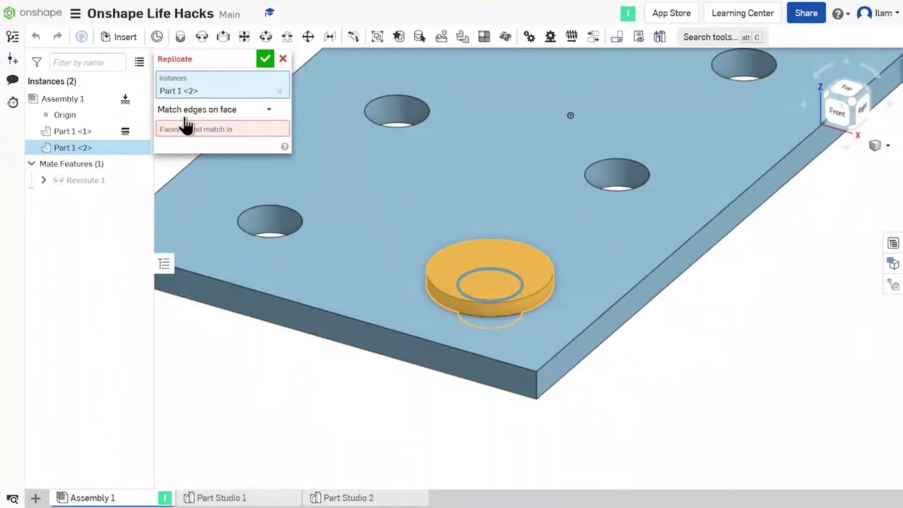
pyautogui.click(195, 112)
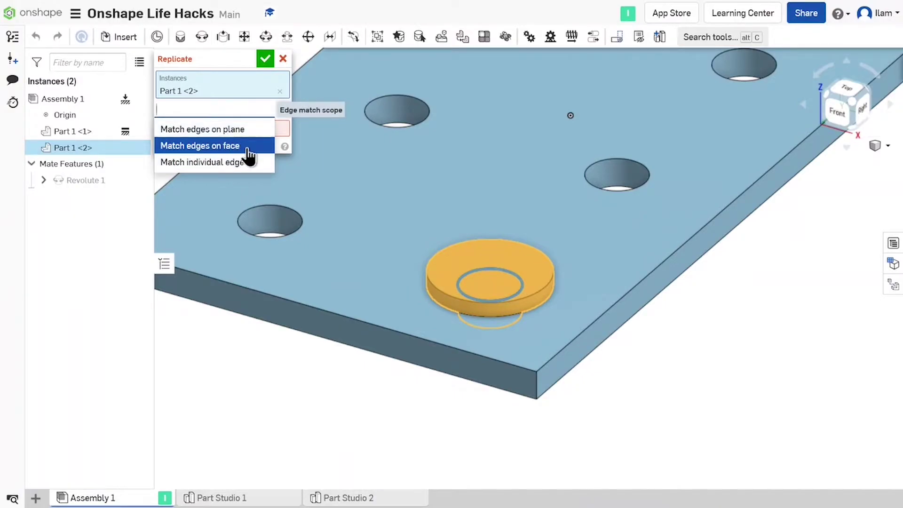
pyautogui.click(234, 162)
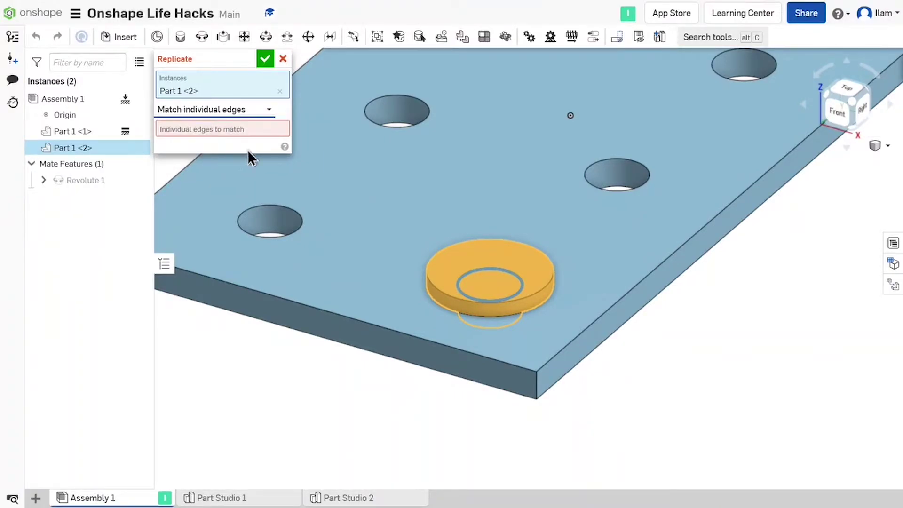
# Pick the top rims of the four nearest empty plate holes as the individual edges to match.
pyautogui.click(213, 129)
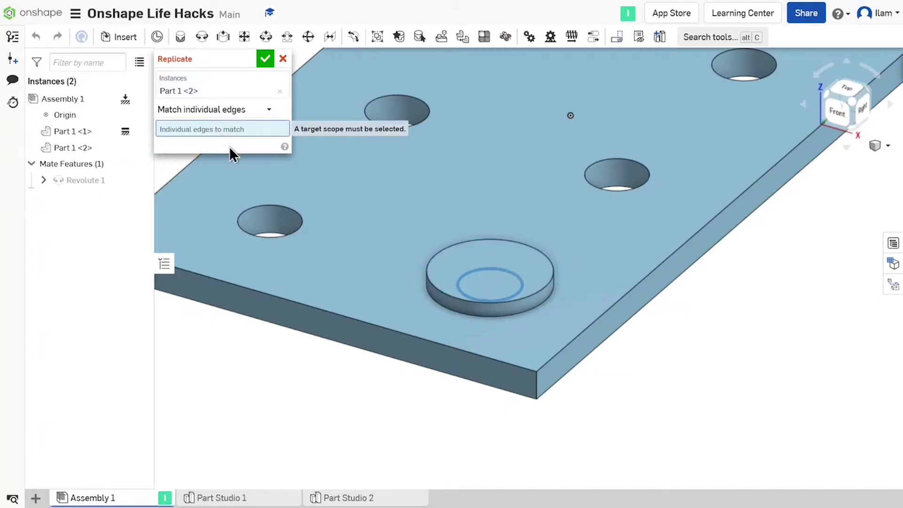
pyautogui.click(292, 218)
pyautogui.click(375, 109)
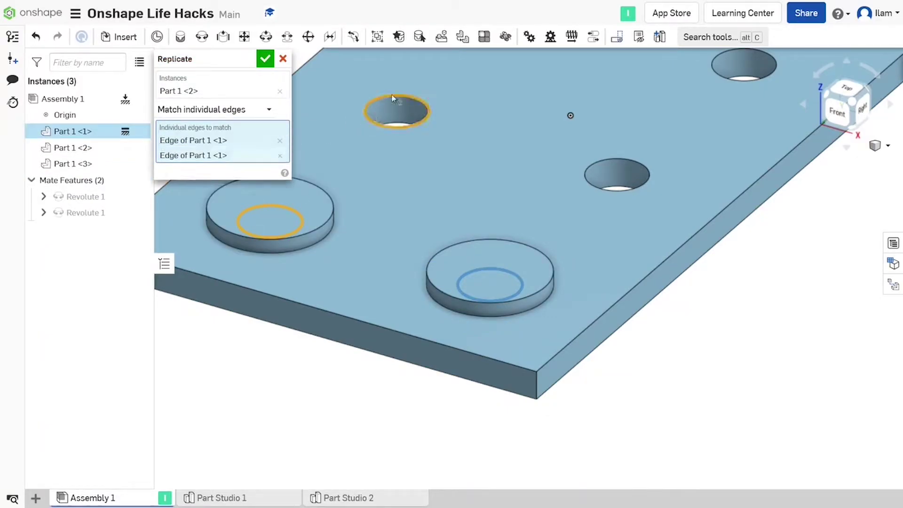
pyautogui.moveTo(496, 152); pyautogui.dragTo(446, 239, button='middle')
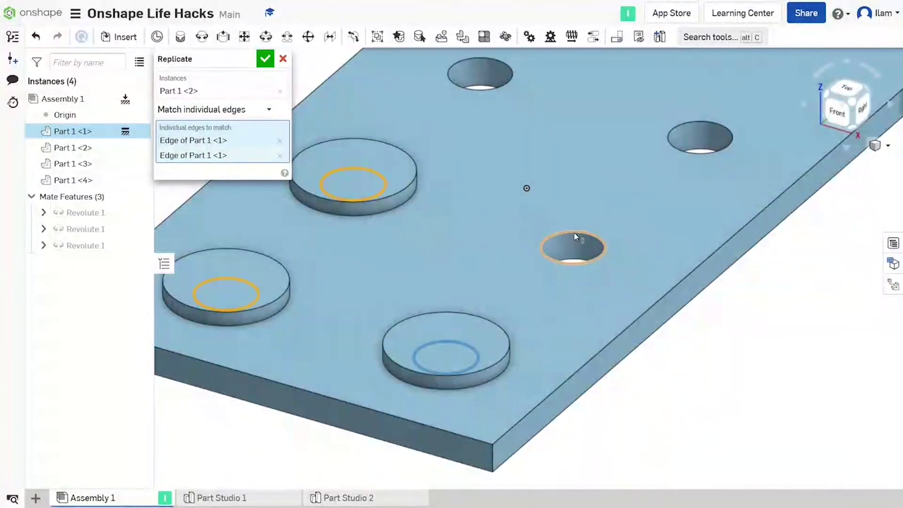
pyautogui.click(575, 234)
pyautogui.click(668, 134)
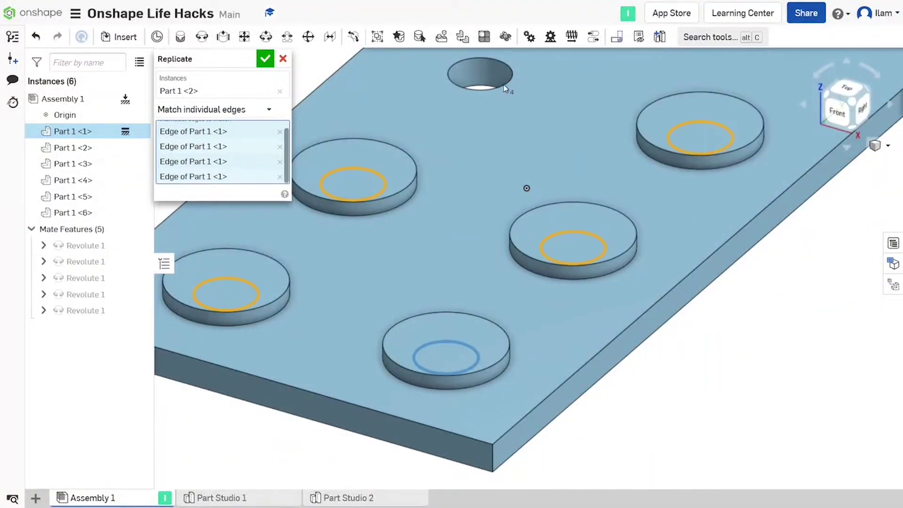
# Add the rims of the three remaining empty holes to the edges to match and accept the Replicate.
pyautogui.moveTo(510, 80); pyautogui.dragTo(484, 191, button='middle')
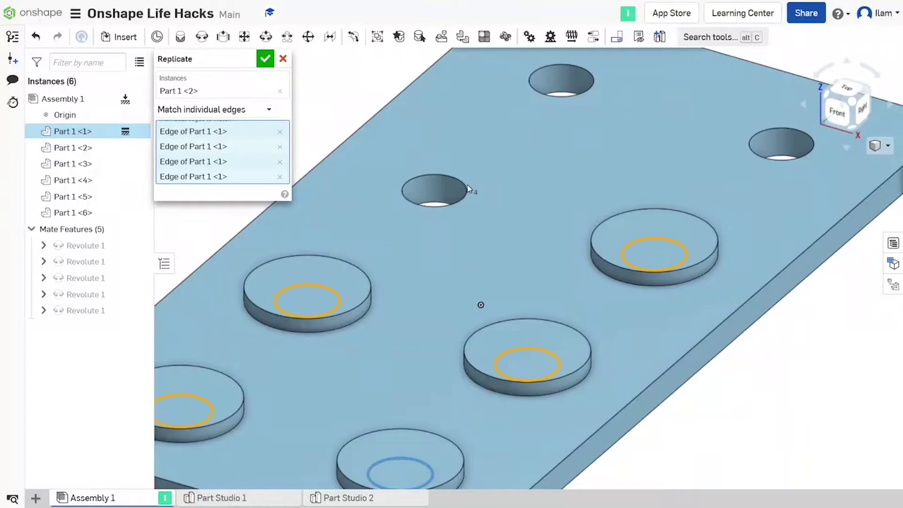
pyautogui.click(464, 190)
pyautogui.click(555, 97)
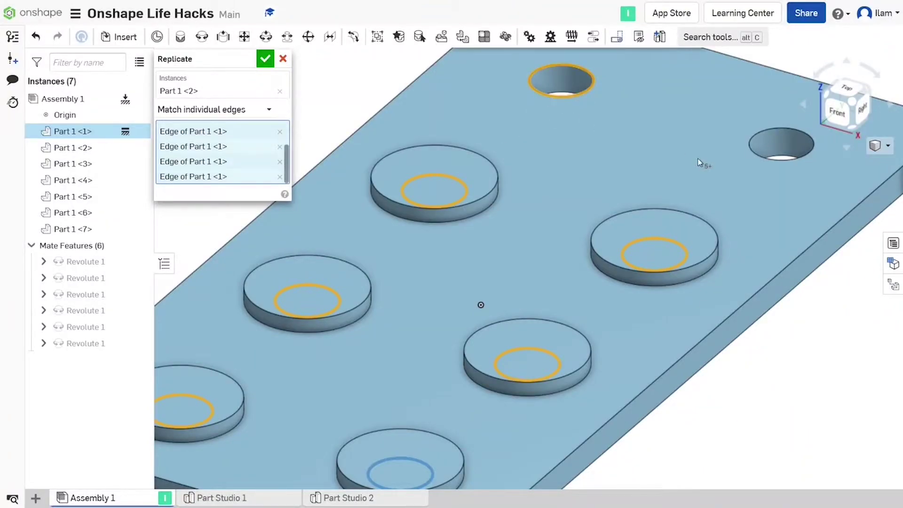
pyautogui.click(751, 153)
pyautogui.press('f')
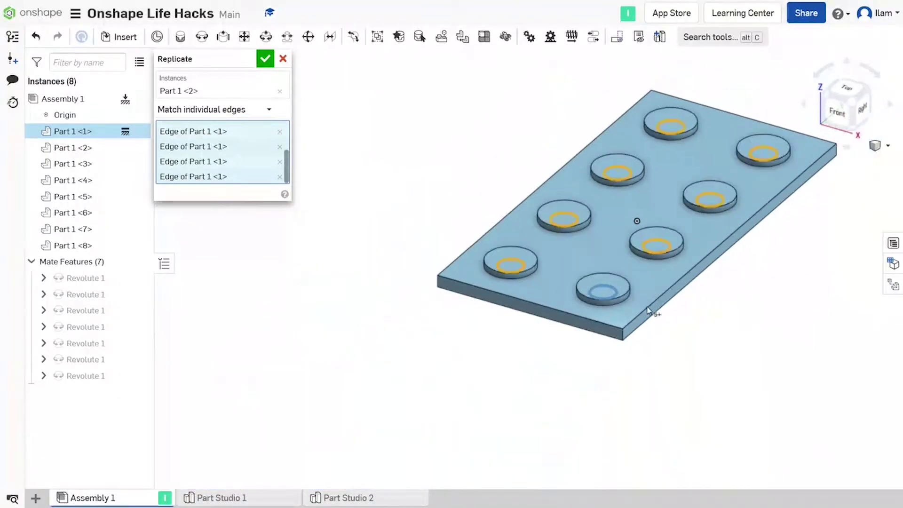
pyautogui.scroll(4, 579, 340)
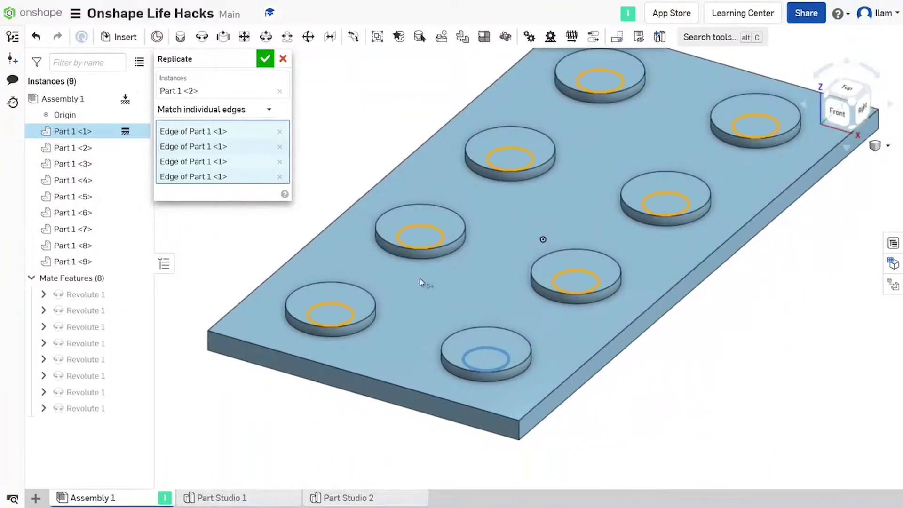
pyautogui.scroll(-3, 545, 247)
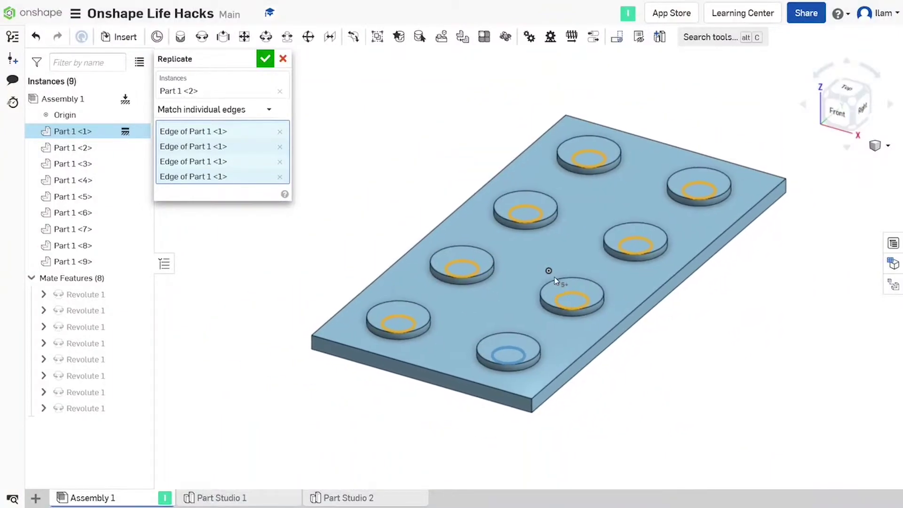
pyautogui.click(265, 60)
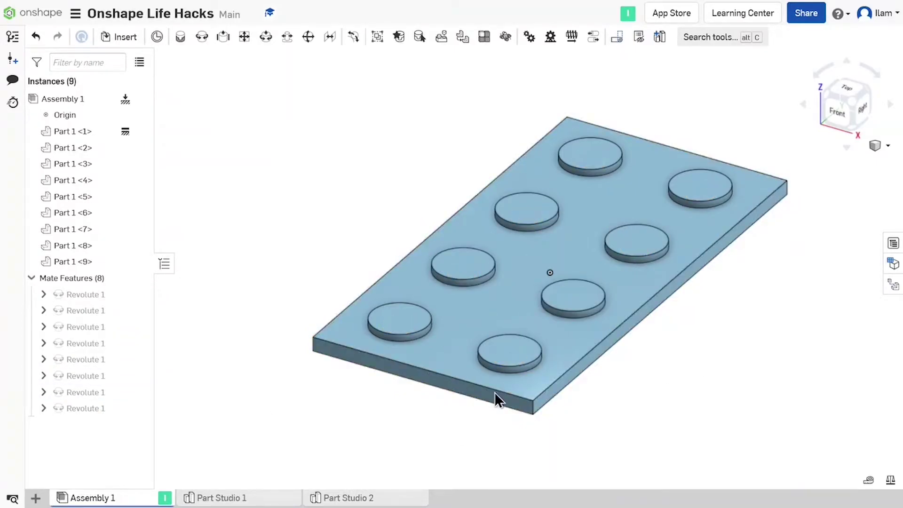
pyautogui.scroll(-2, 503, 336)
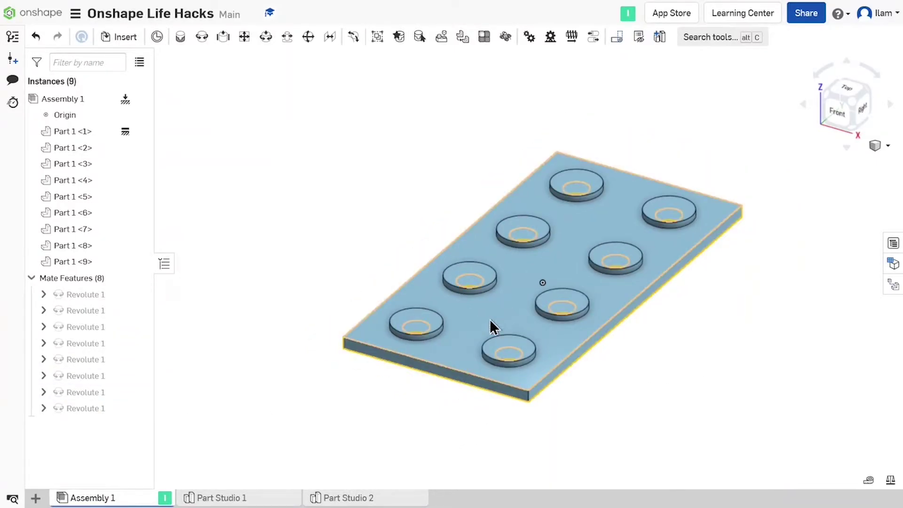
pyautogui.moveTo(534, 284); pyautogui.dragTo(507, 305, button='middle')
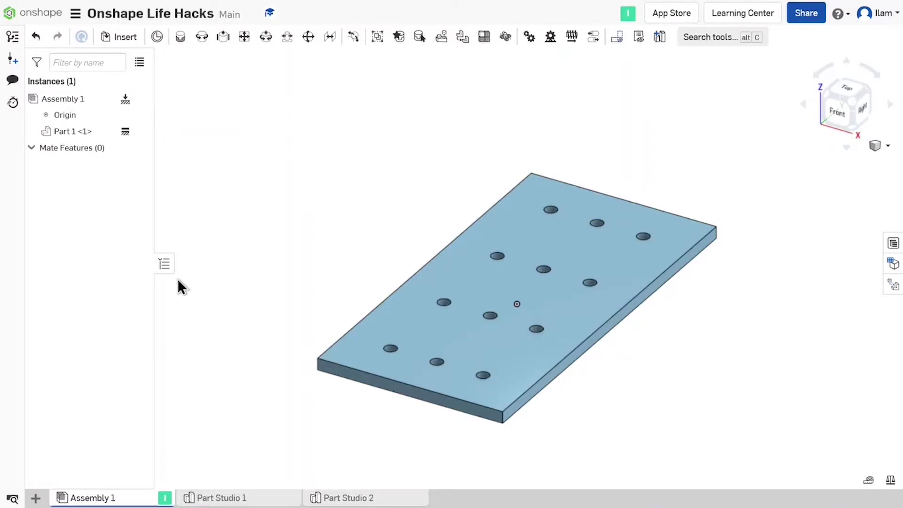
# Open standard content for insertion and auto-size the ANSI inch socket head cap screw from the plate's front corner hole.
pyautogui.press('i')
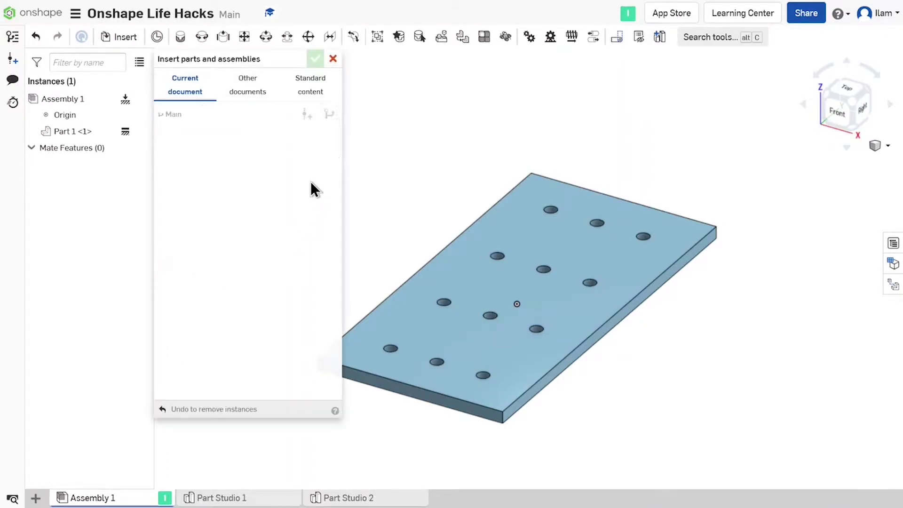
pyautogui.click(321, 96)
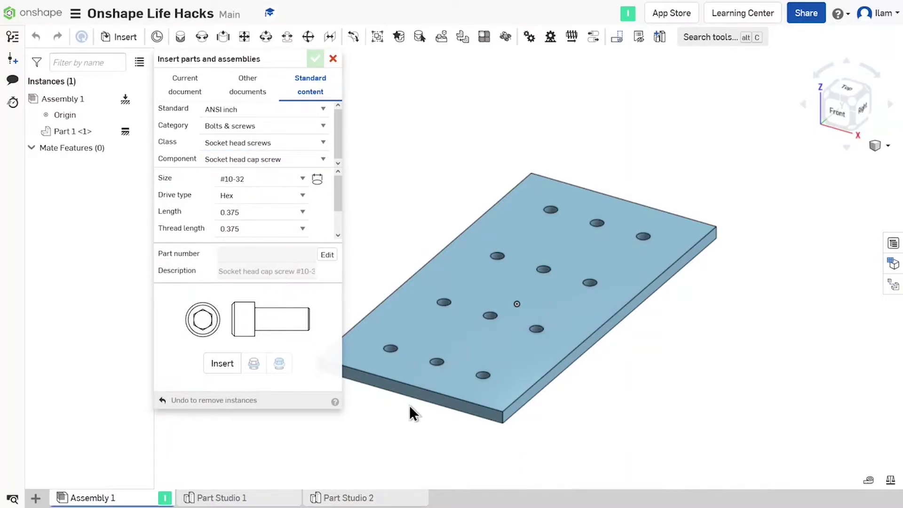
pyautogui.scroll(2, 418, 399)
pyautogui.scroll(5, 424, 395)
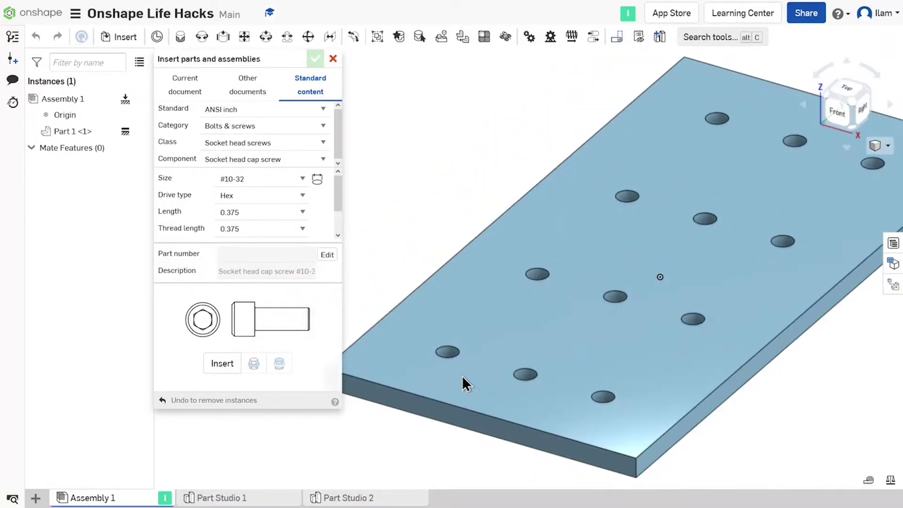
pyautogui.click(315, 180)
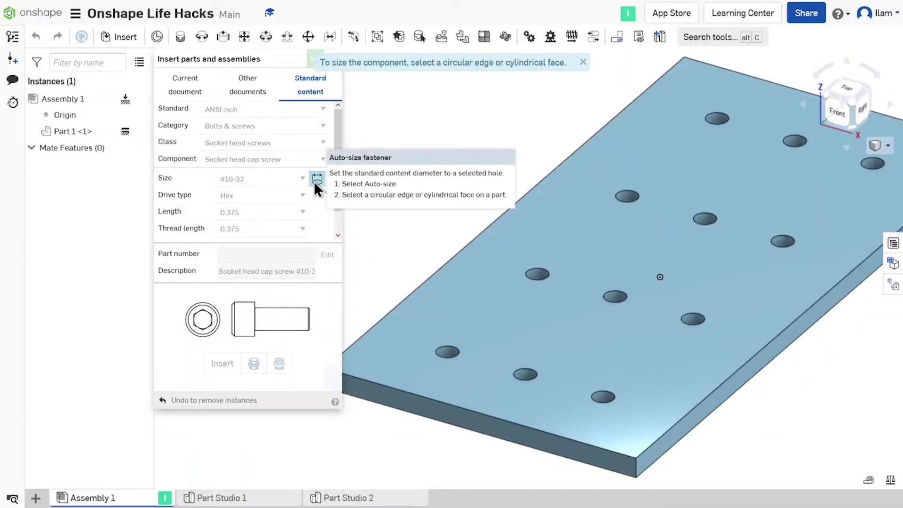
pyautogui.click(445, 354)
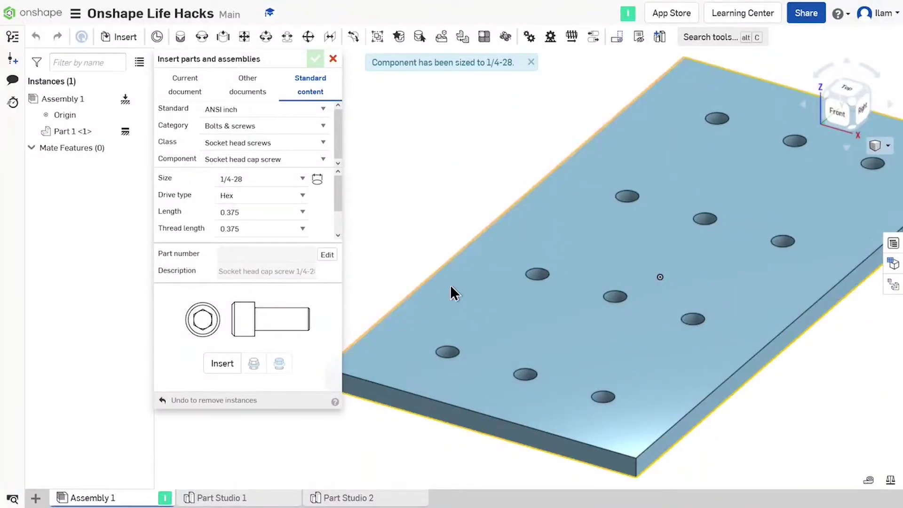
# Select the top rims of all twelve plate holes as locations for the socket head cap screw.
pyautogui.scroll(-3, 452, 289)
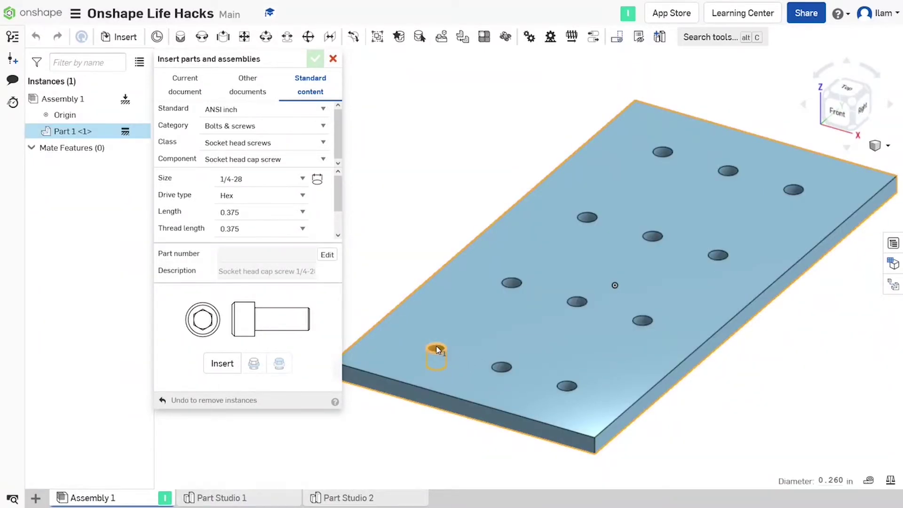
pyautogui.scroll(5, 436, 349)
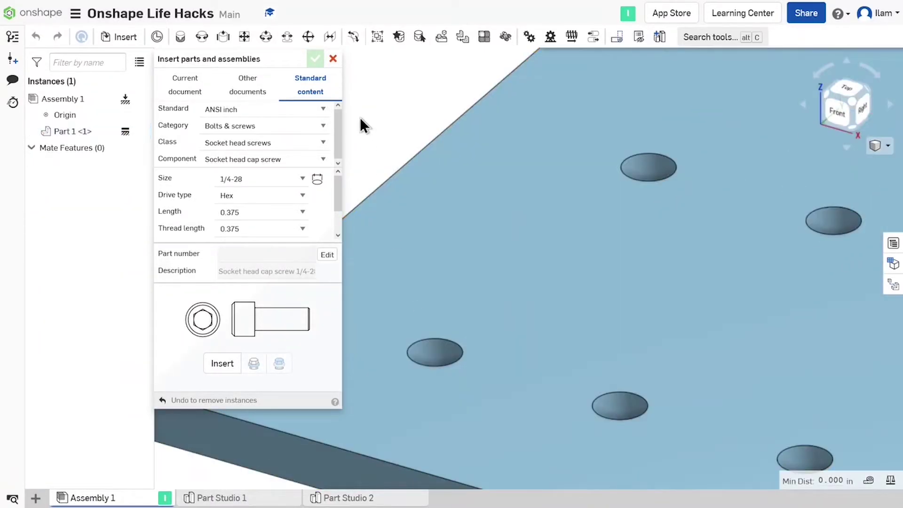
pyautogui.click(442, 347)
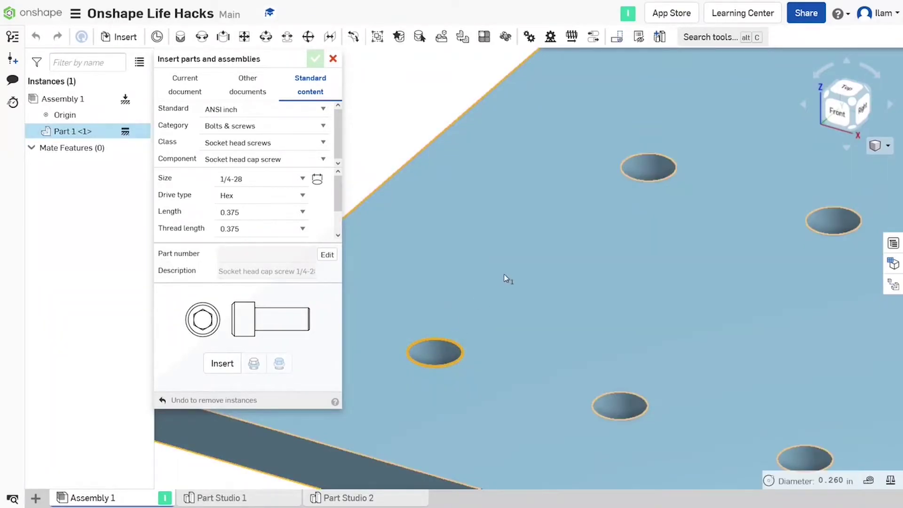
pyautogui.click(651, 170)
pyautogui.click(643, 418)
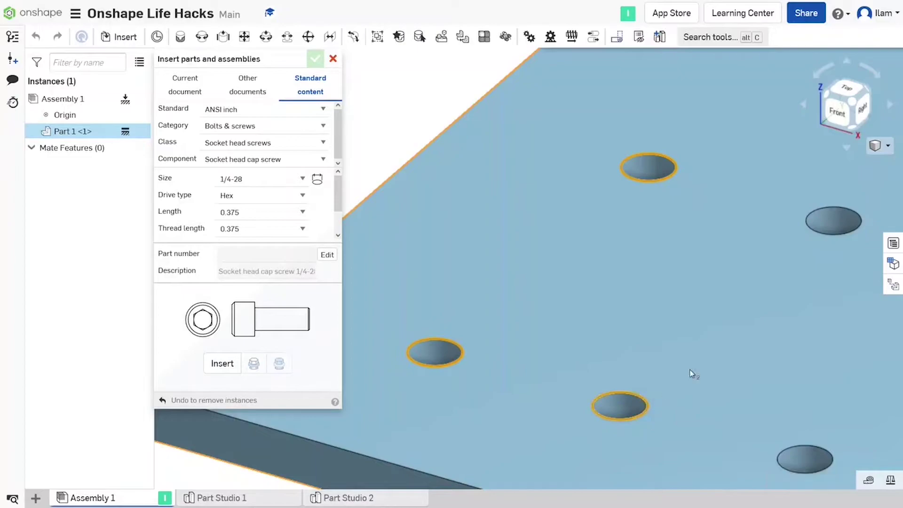
pyautogui.click(848, 238)
pyautogui.click(812, 459)
pyautogui.scroll(-5, 626, 340)
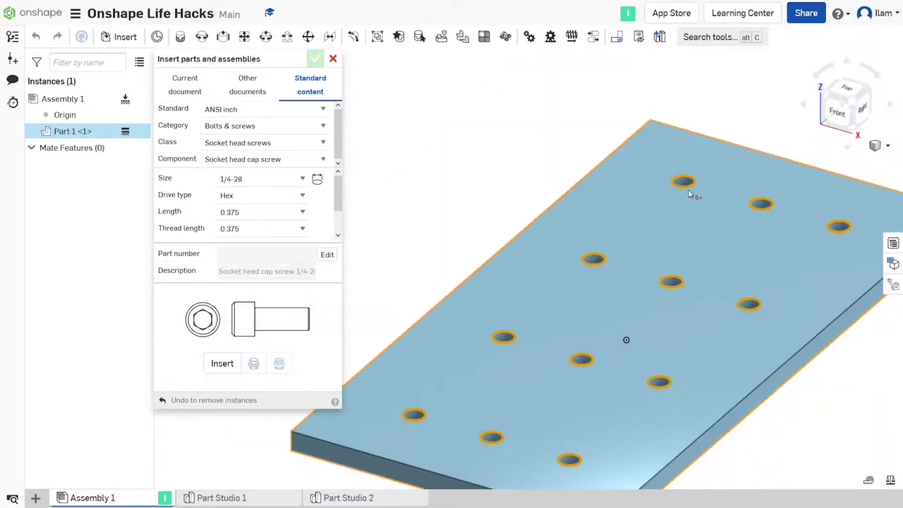
# Insert the 1/4-28 socket head cap screws into all the selected plate holes and accept the insertion.
pyautogui.click(225, 366)
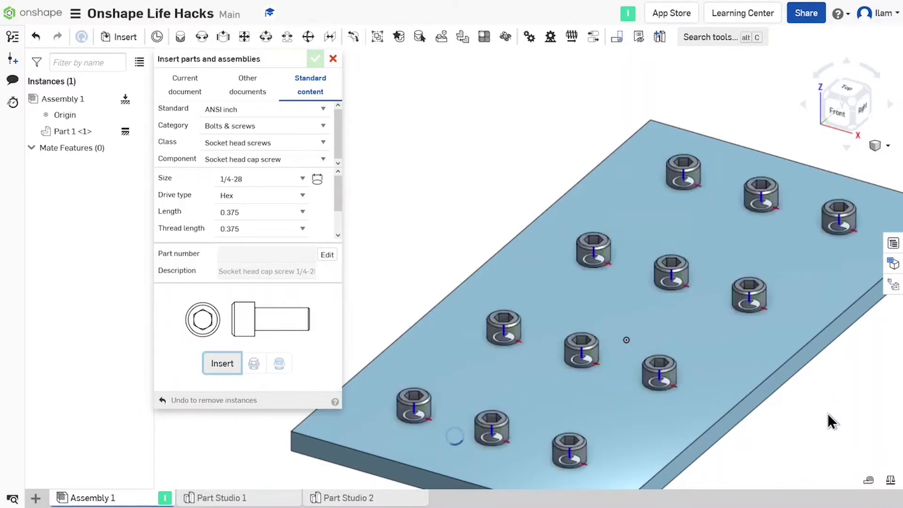
pyautogui.scroll(6, 682, 424)
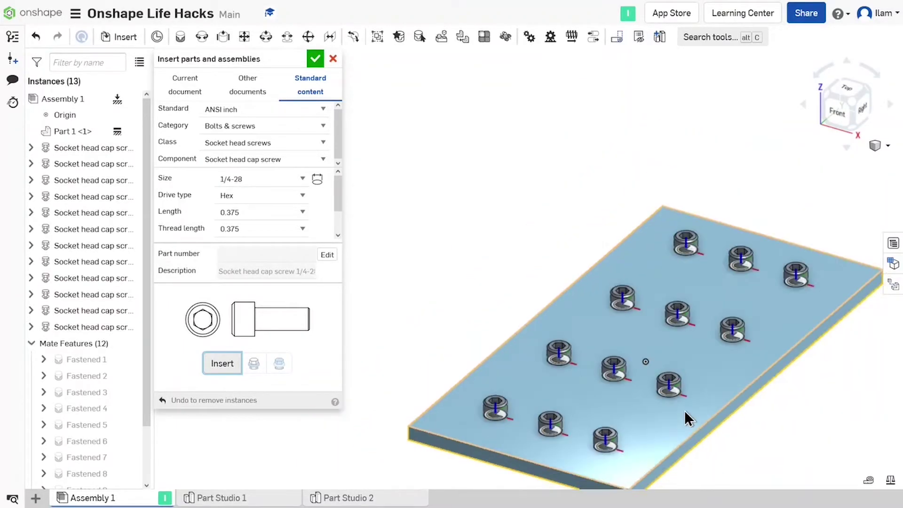
pyautogui.scroll(-5, 591, 310)
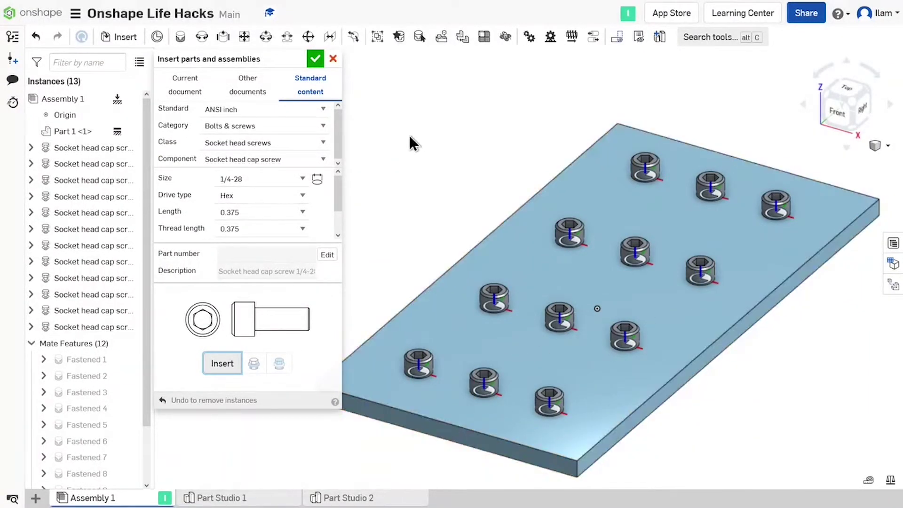
pyautogui.click(315, 59)
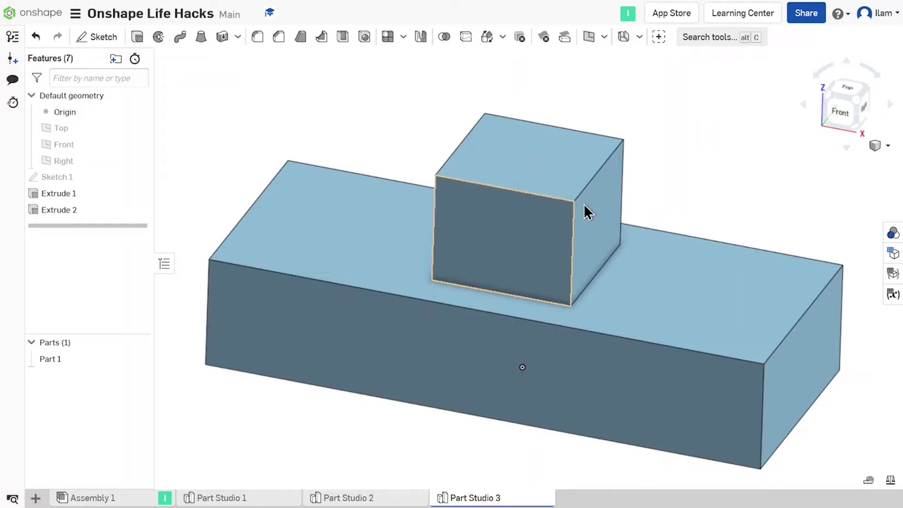
pyautogui.click(342, 37)
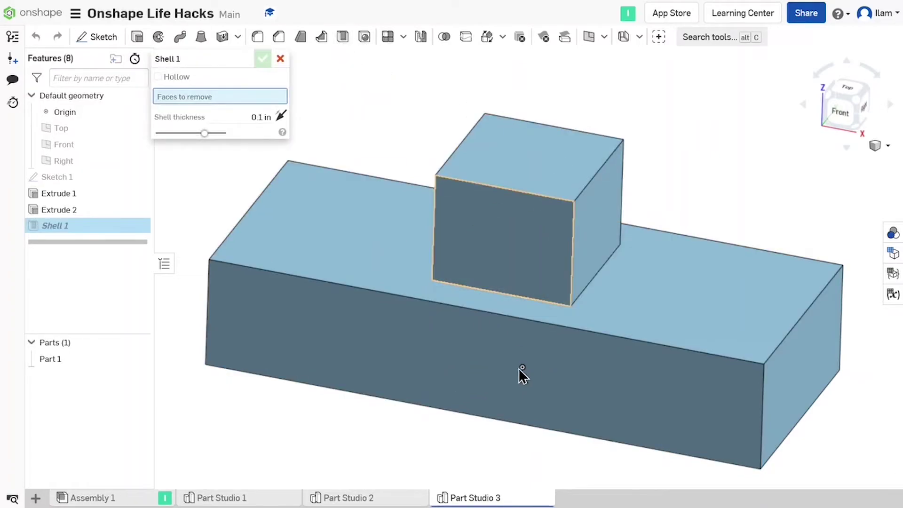
pyautogui.click(399, 327)
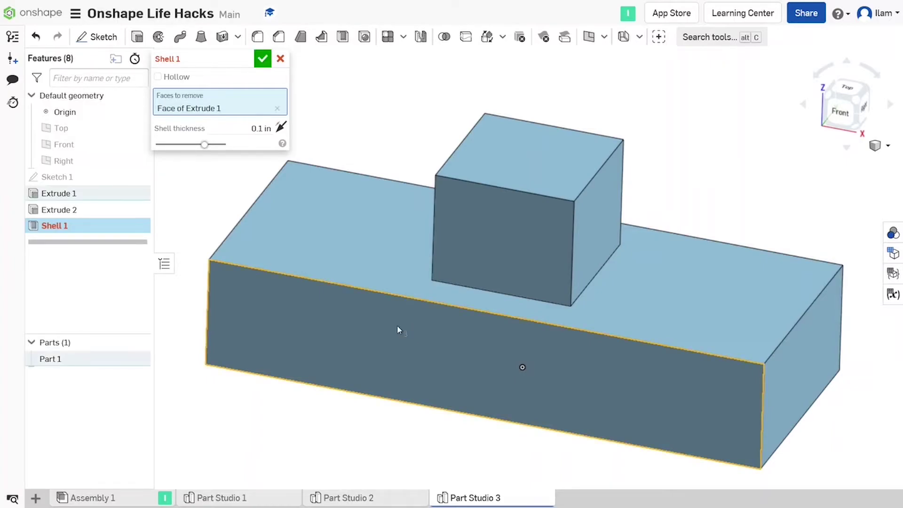
pyautogui.moveTo(403, 329); pyautogui.dragTo(481, 381, button='right')
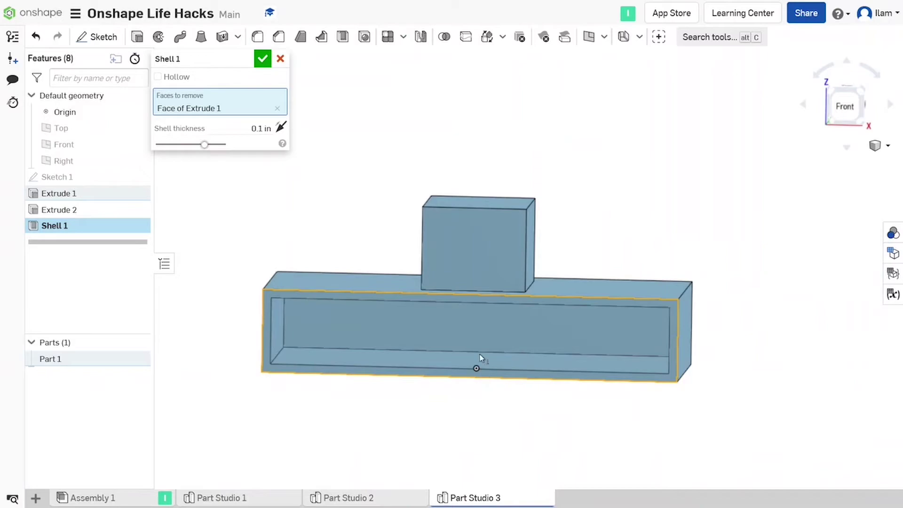
pyautogui.click(284, 61)
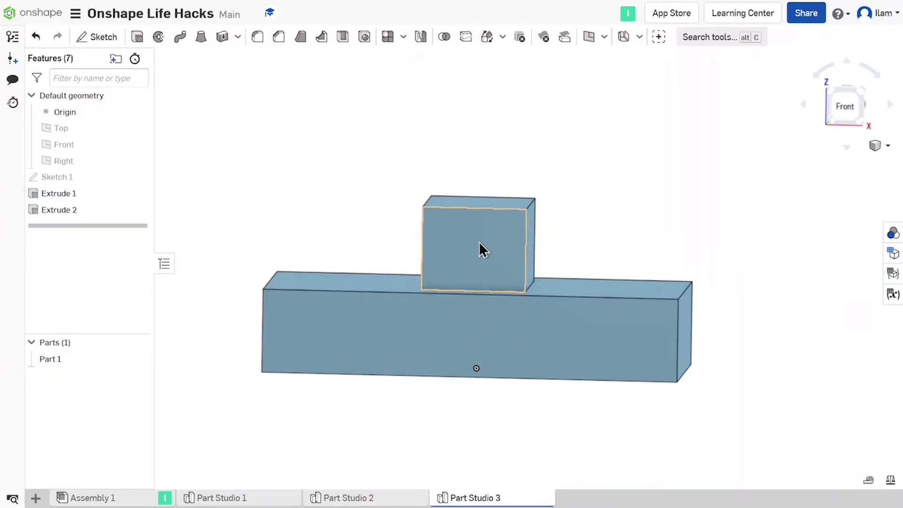
# Split Part 1 into two parts using the top face of the long lower block.
pyautogui.moveTo(596, 191); pyautogui.dragTo(582, 257, button='right')
pyautogui.scroll(3, 582, 258)
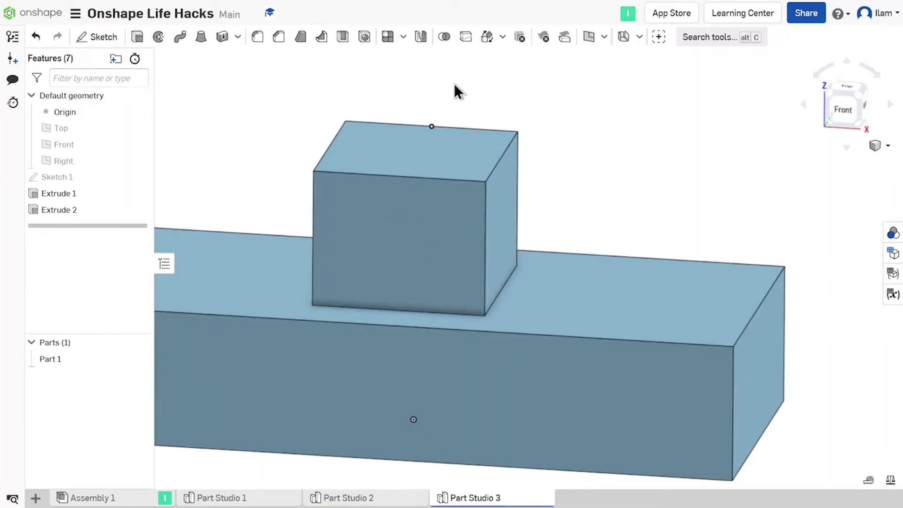
pyautogui.click(465, 40)
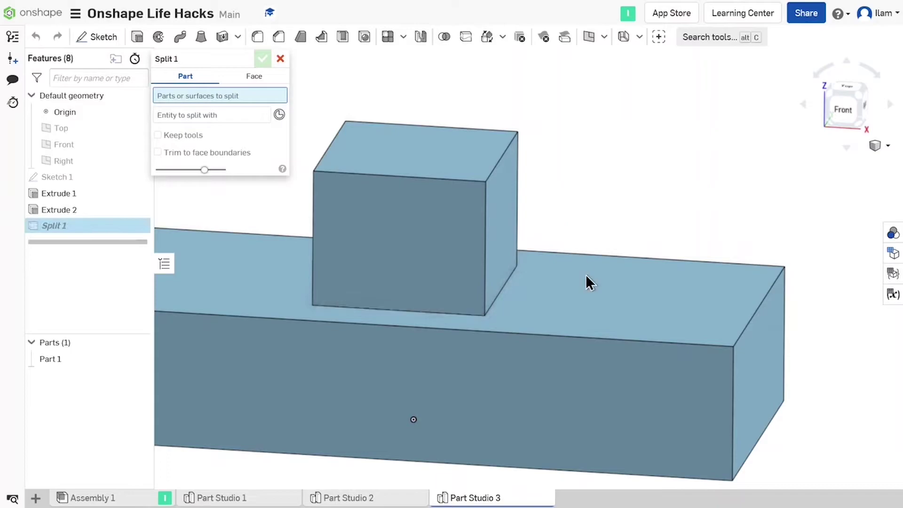
pyautogui.click(555, 300)
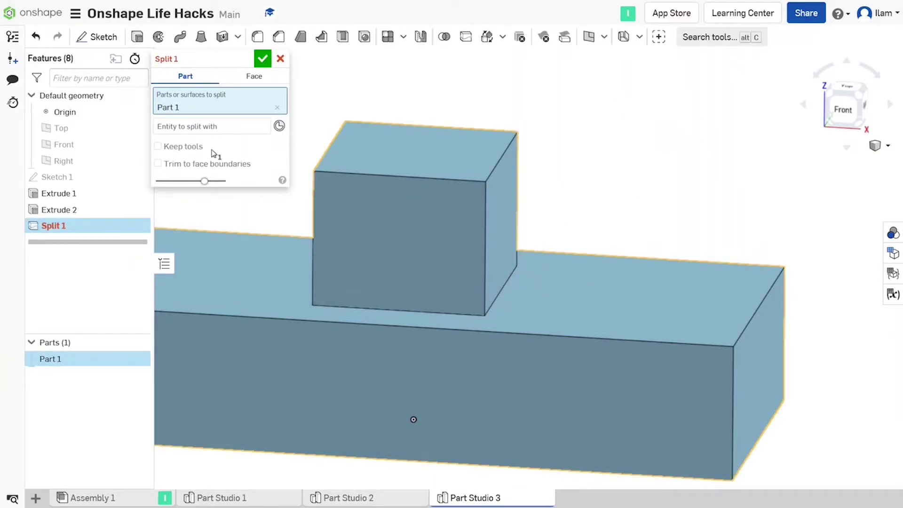
pyautogui.click(224, 132)
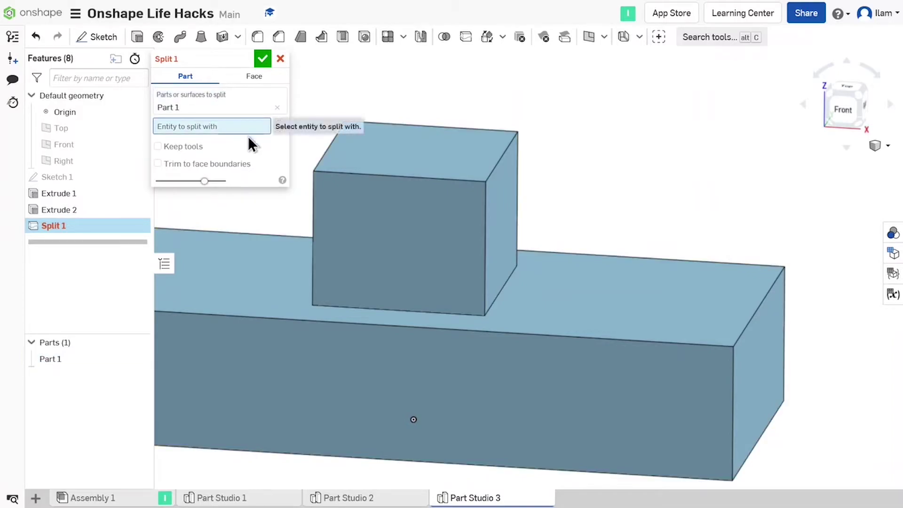
pyautogui.click(597, 321)
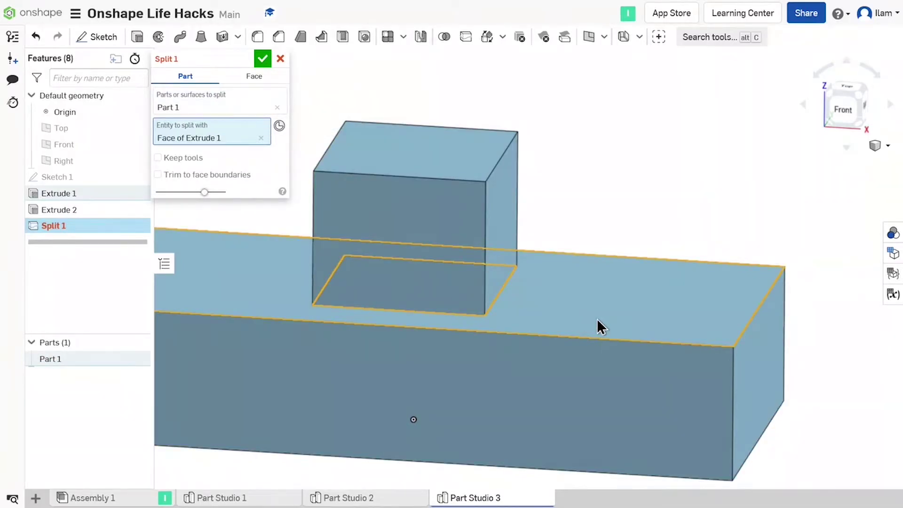
pyautogui.click(263, 59)
# Shell the long lower block with its front face removed and a 0.1 in wall thickness.
pyautogui.moveTo(405, 371); pyautogui.dragTo(450, 273, button='right')
pyautogui.moveTo(449, 272); pyautogui.dragTo(423, 305, button='middle')
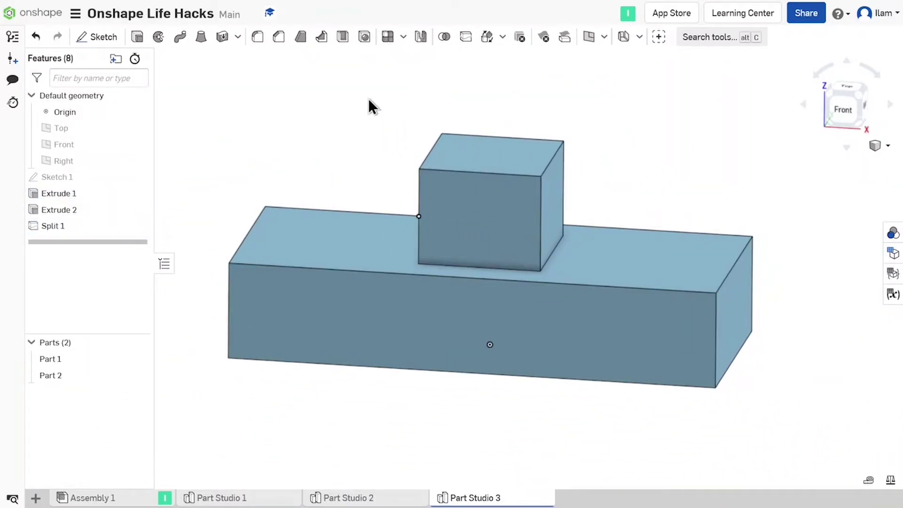
pyautogui.click(348, 46)
pyautogui.click(472, 322)
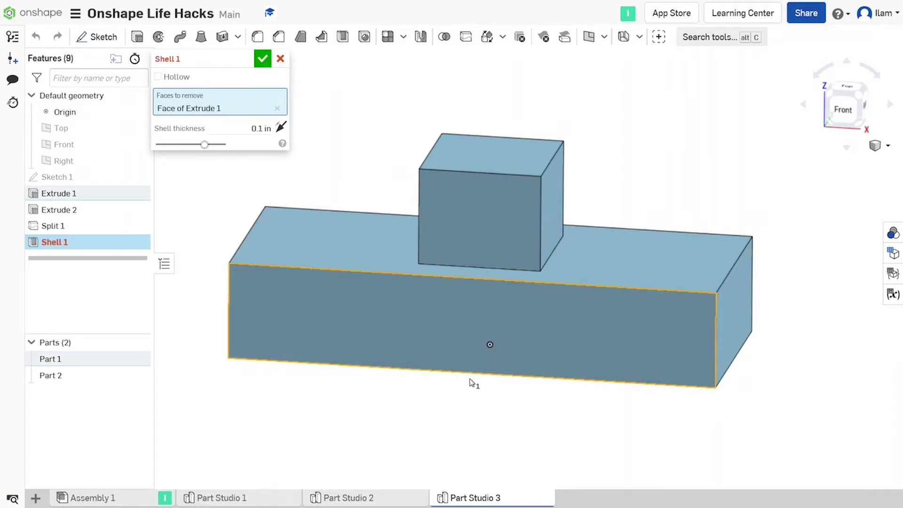
pyautogui.moveTo(437, 425); pyautogui.dragTo(443, 417, button='right')
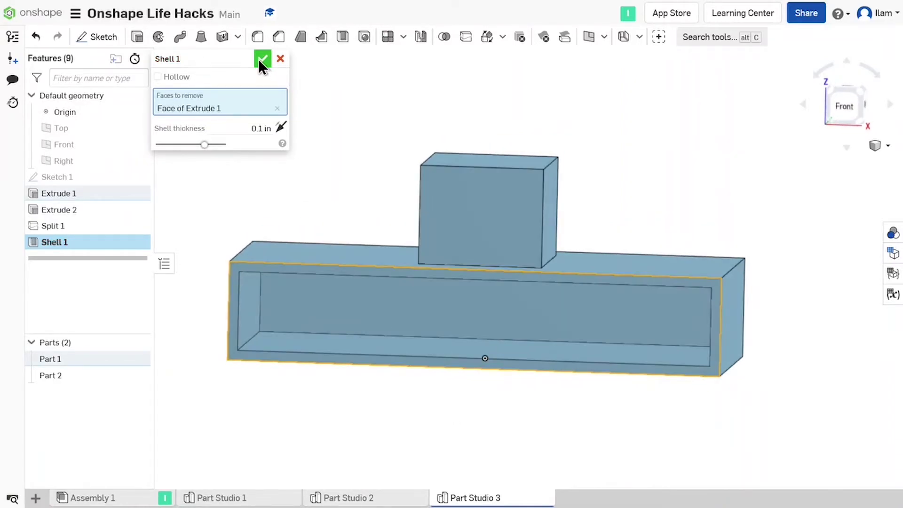
pyautogui.click(262, 60)
# Shell the small upper block with its front face removed and a 0.1 in wall thickness.
pyautogui.click(474, 239)
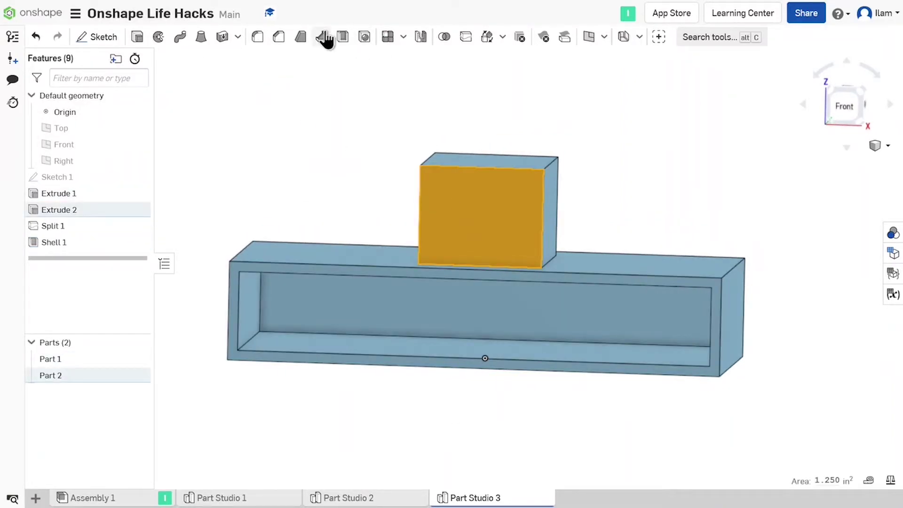
pyautogui.click(343, 37)
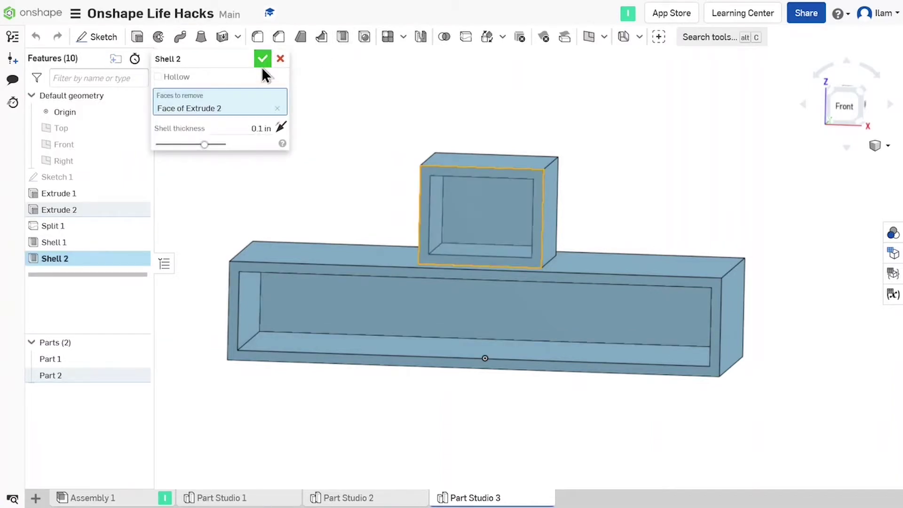
pyautogui.click(262, 60)
# Combine the shelled lower and upper blocks into one part with a Boolean Union.
pyautogui.moveTo(350, 169); pyautogui.dragTo(653, 312, button='right')
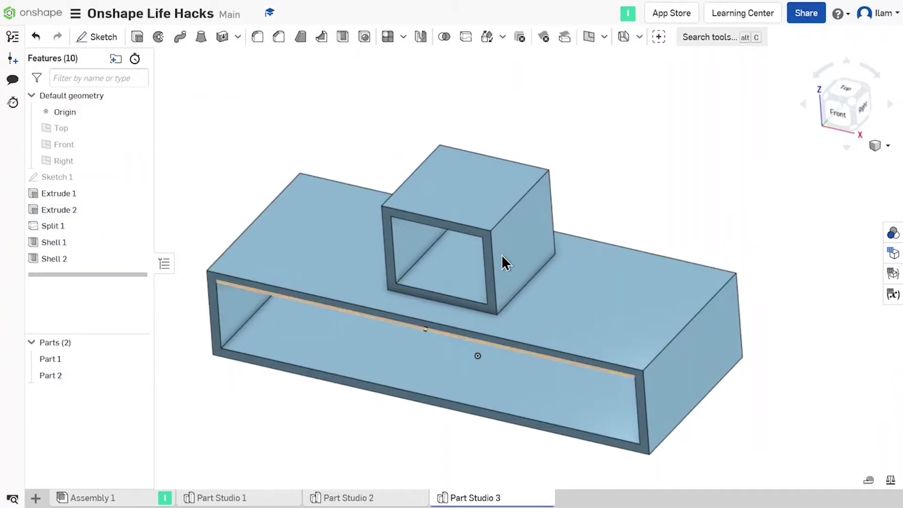
pyautogui.click(444, 37)
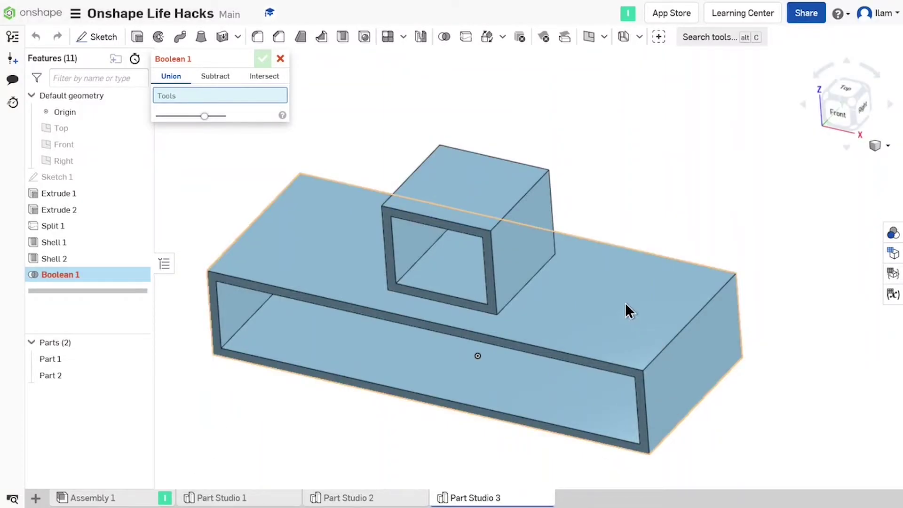
pyautogui.click(563, 256)
pyautogui.click(530, 226)
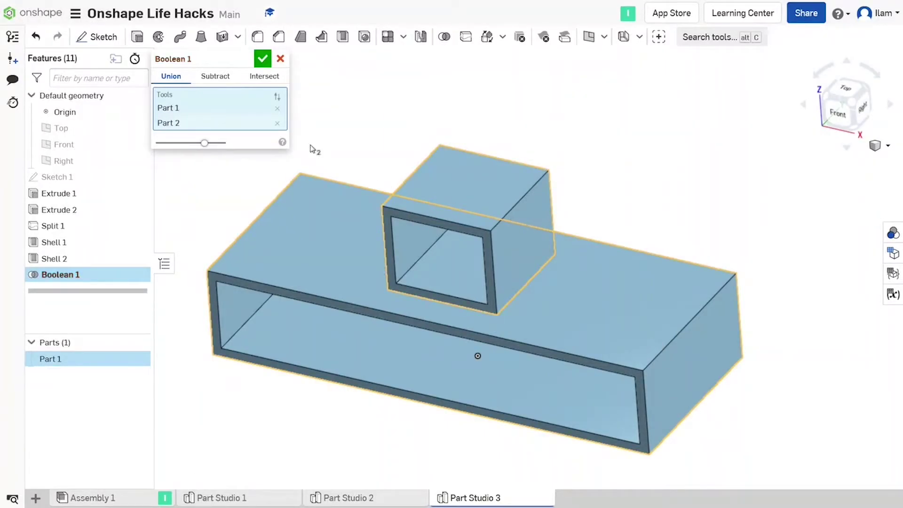
pyautogui.click(262, 59)
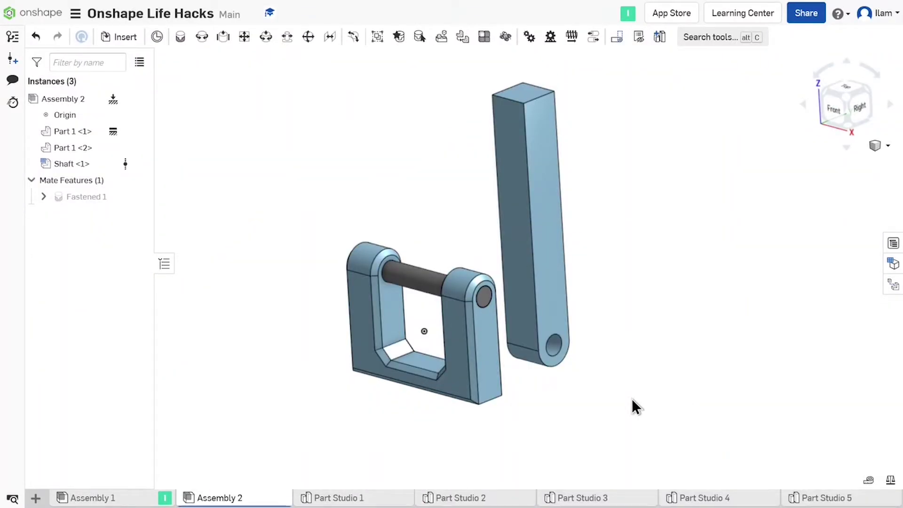
# Move the loose arm between the fork's two lugs so its hole roughly surrounds the shaft.
pyautogui.moveTo(489, 217); pyautogui.dragTo(452, 218)
pyautogui.scroll(5, 411, 292)
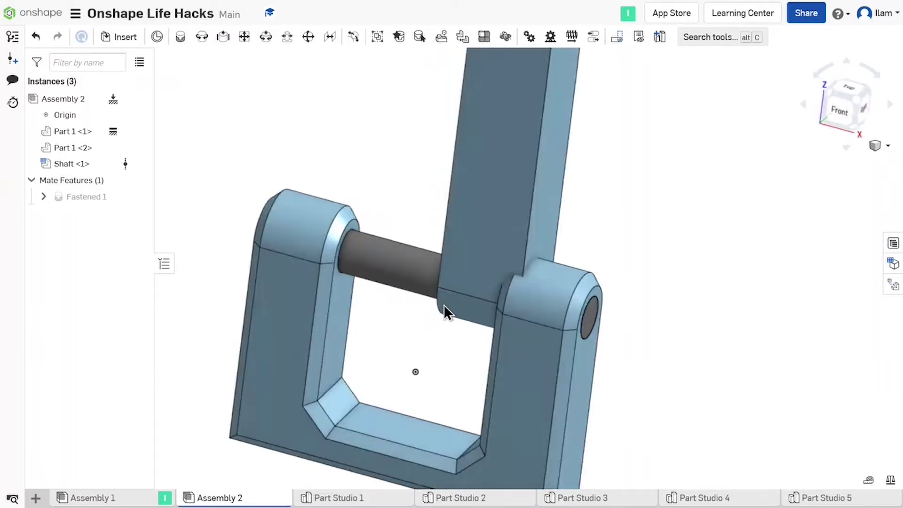
pyautogui.moveTo(452, 237); pyautogui.dragTo(439, 238)
pyautogui.moveTo(543, 195); pyautogui.dragTo(515, 196, button='right')
# Start a mate and pick the arm's hole rim and the facing inner hole rim of the fork lug as connectors.
pyautogui.press('j')
pyautogui.scroll(3, 489, 235)
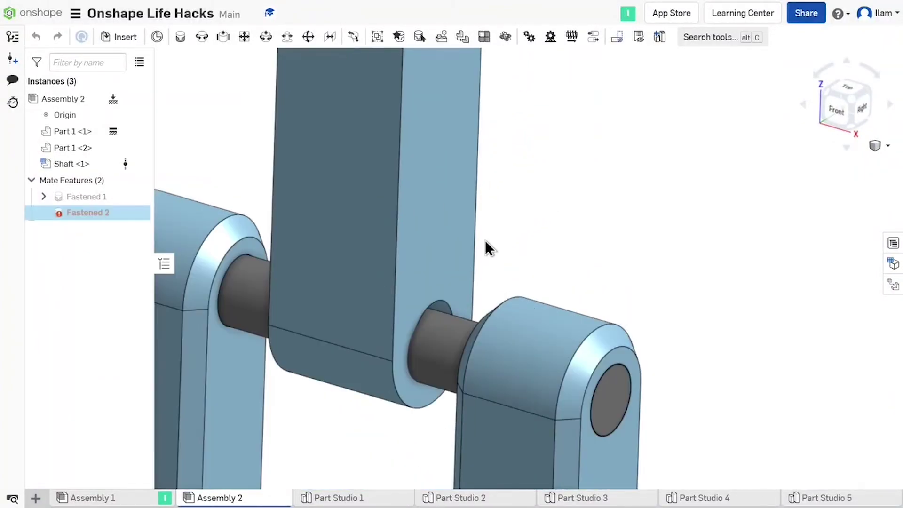
pyautogui.scroll(3, 480, 221)
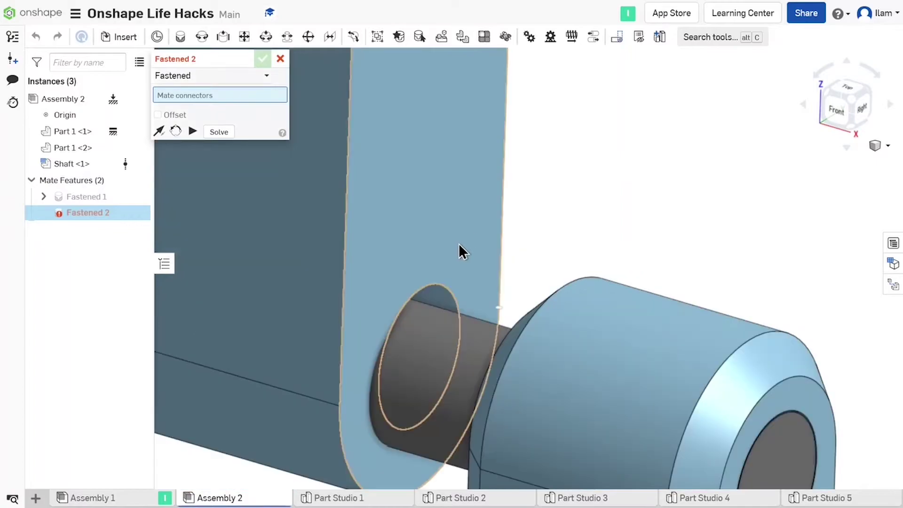
pyautogui.click(441, 284)
pyautogui.scroll(-5, 441, 283)
pyautogui.moveTo(441, 283); pyautogui.dragTo(465, 373, button='right')
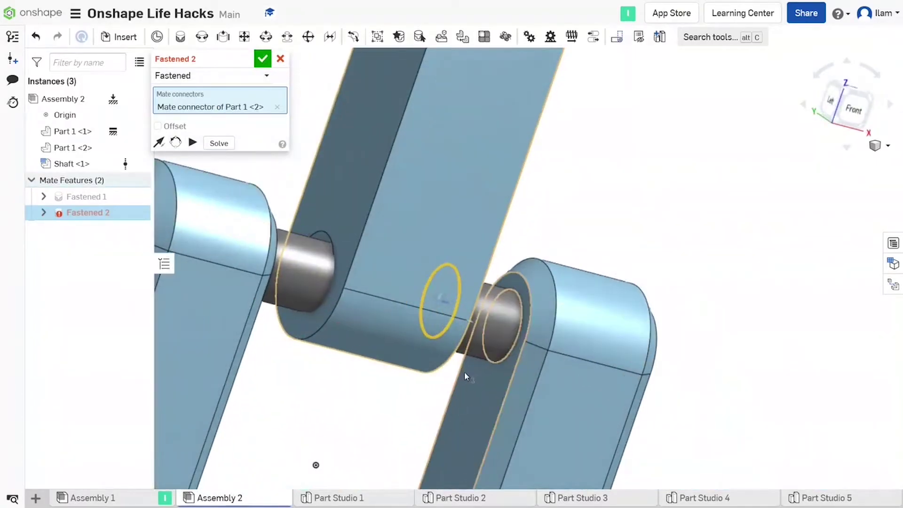
pyautogui.scroll(4, 511, 354)
pyautogui.click(494, 325)
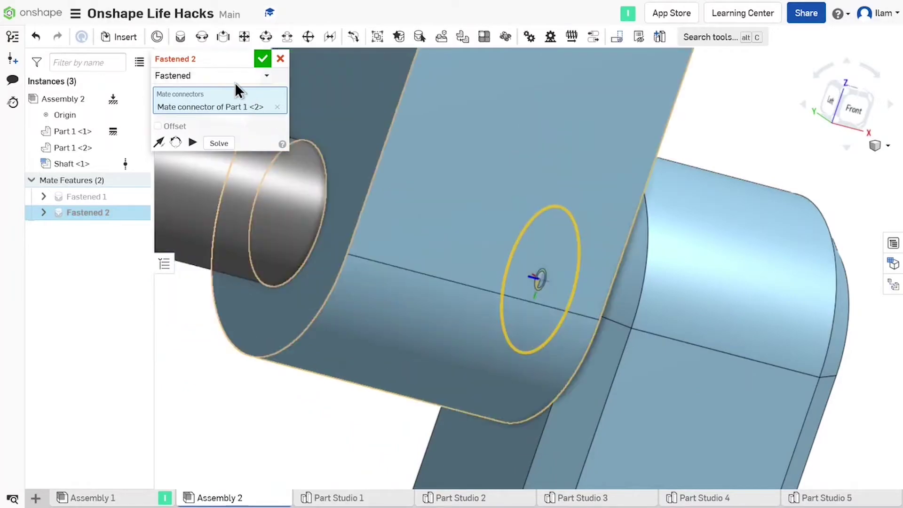
# Change the mate type between the arm and the fork to Revolute and accept it.
pyautogui.click(237, 79)
pyautogui.click(205, 128)
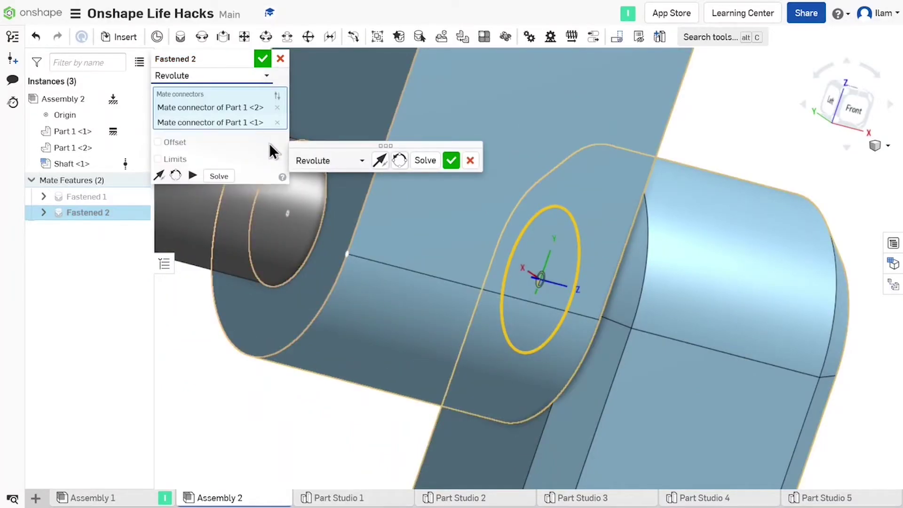
pyautogui.press('Return')
pyautogui.scroll(-5, 536, 265)
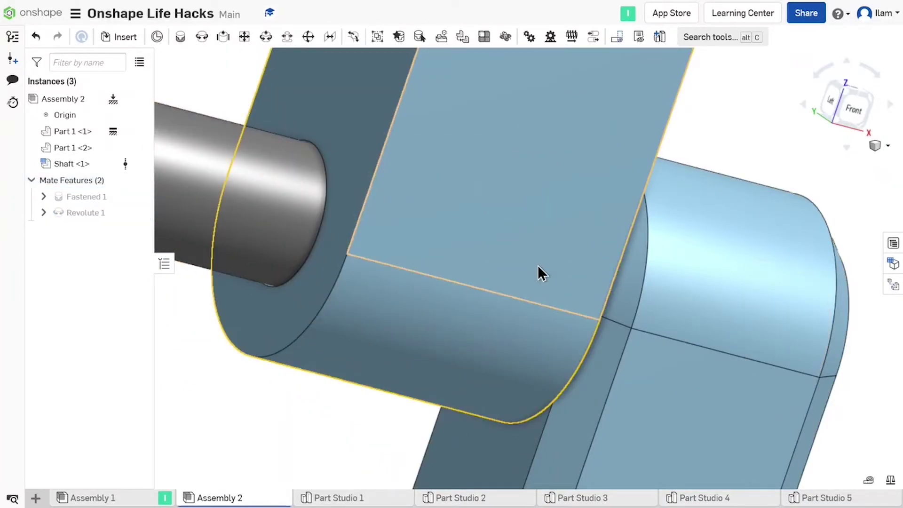
pyautogui.hotkey('shift', '7')
pyautogui.moveTo(506, 224); pyautogui.dragTo(464, 269)
pyautogui.moveTo(466, 268); pyautogui.dragTo(475, 272, button='right')
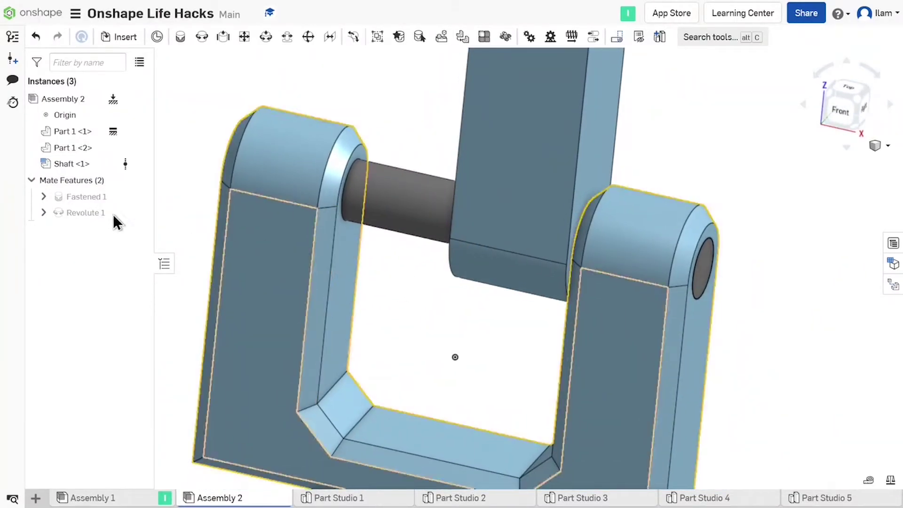
# Edit the arm's Revolute mate to try Z offsets of 0.25 in and -0.25 in, and accept the mate.
pyautogui.doubleClick(99, 214)
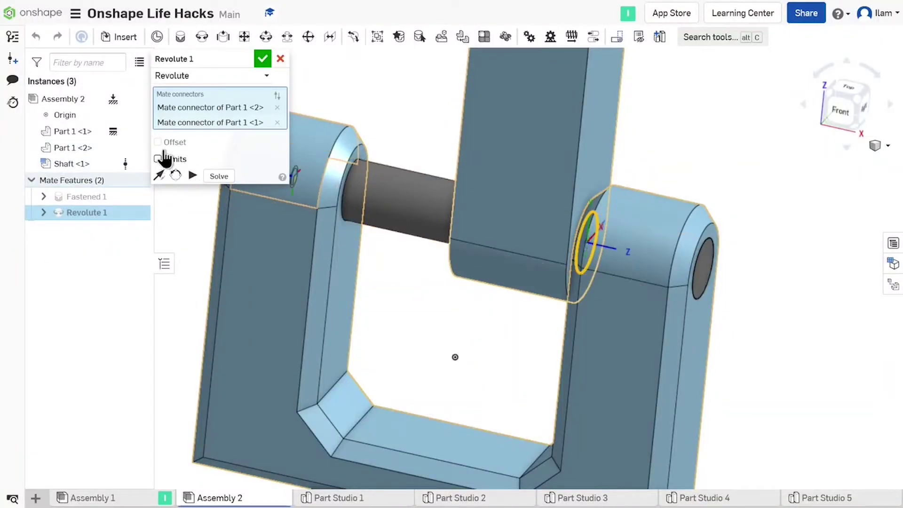
pyautogui.click(160, 142)
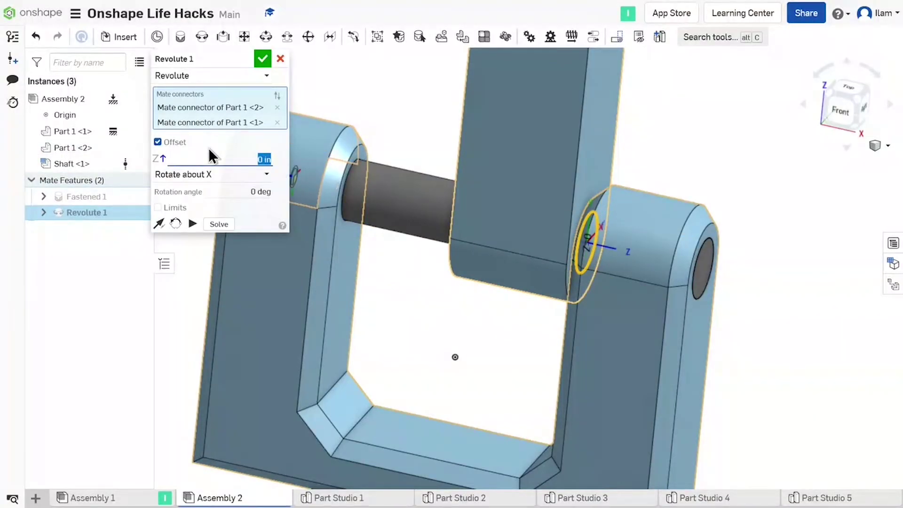
pyautogui.write('0.25')
pyautogui.press('Return')
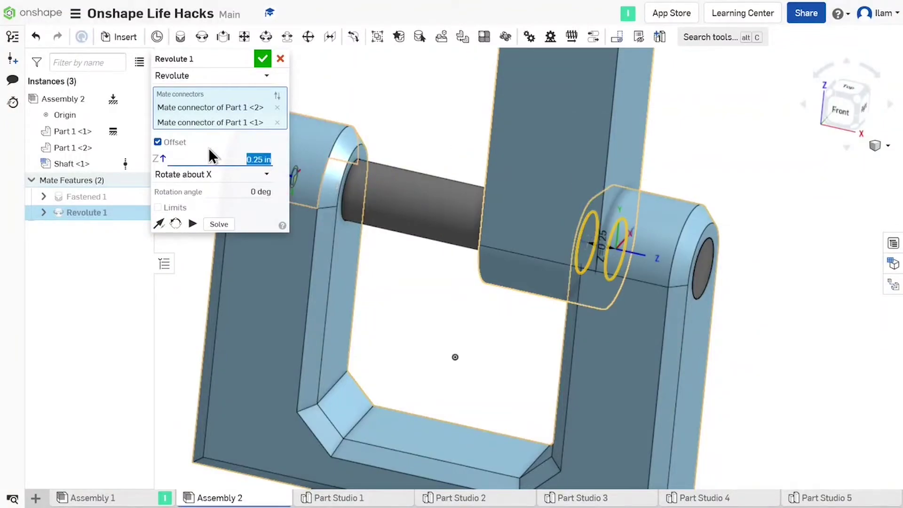
pyautogui.write('-.25')
pyautogui.press('Return')
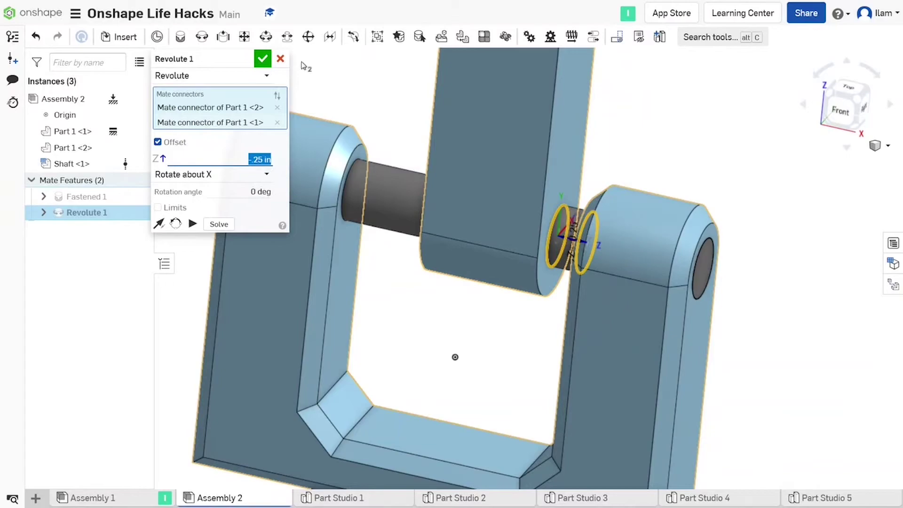
pyautogui.click(263, 58)
# Delete the Revolute mate between the arm and the fork, and move the arm clear of the fork.
pyautogui.moveTo(249, 232)
pyautogui.mouseDown(button='middle')
pyautogui.moveTo(75, 248)
pyautogui.moveTo(147, 221)
pyautogui.mouseUp(button='middle')
pyautogui.rightClick(133, 215)
pyautogui.click(139, 221)
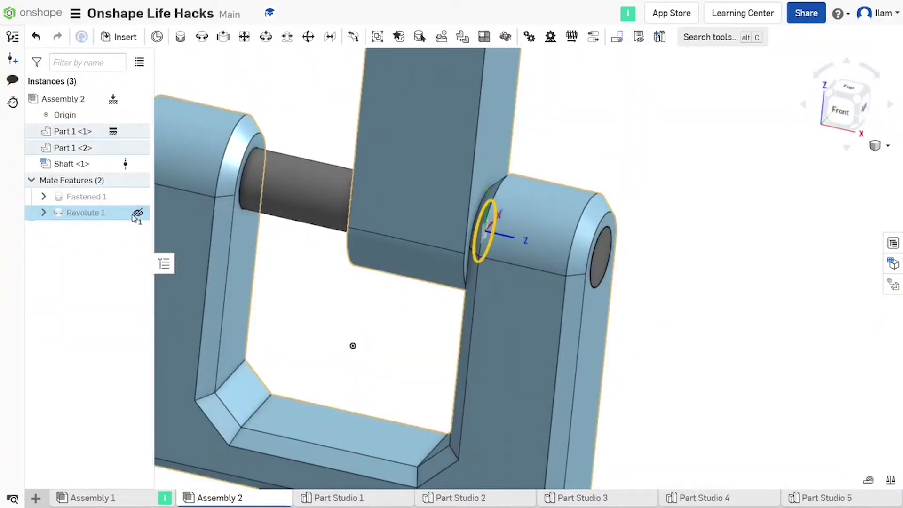
pyautogui.moveTo(409, 130); pyautogui.dragTo(730, 163)
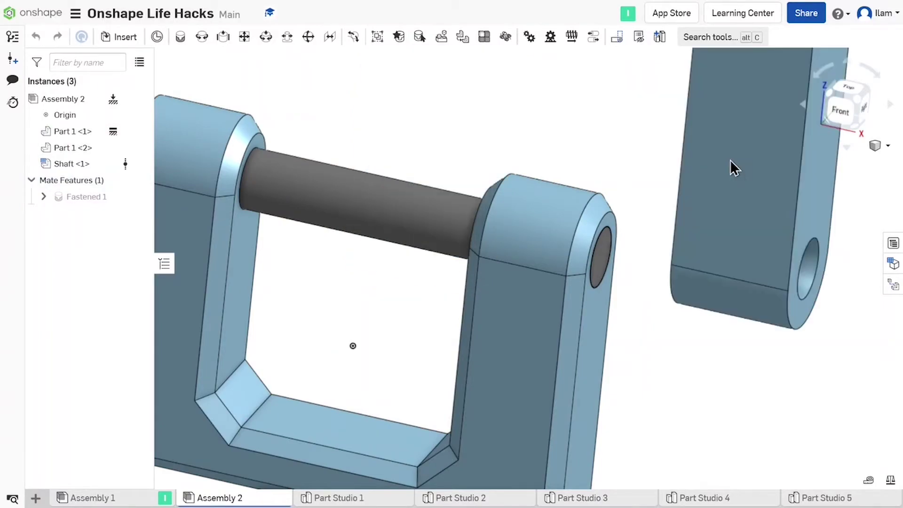
pyautogui.scroll(-3, 516, 233)
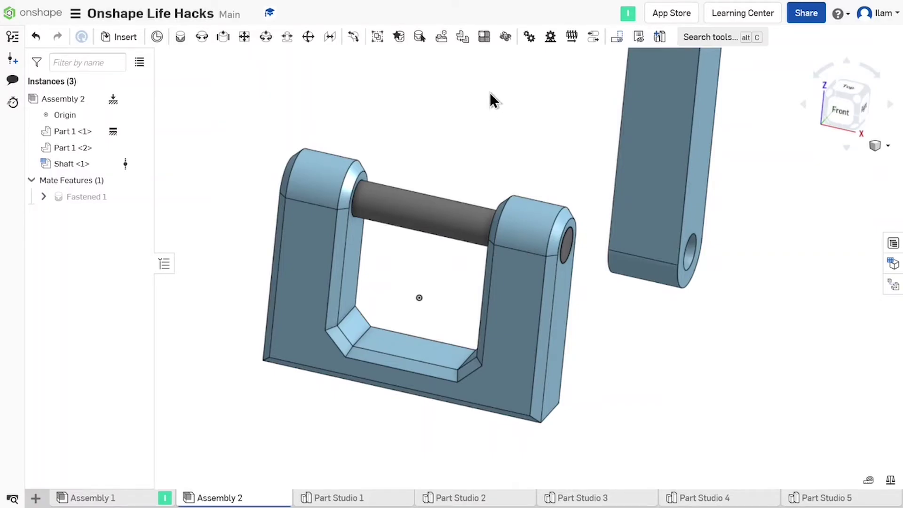
# Start a mate connector with its origin on the inner hole edge of the fork lug nearest the arm.
pyautogui.click(157, 37)
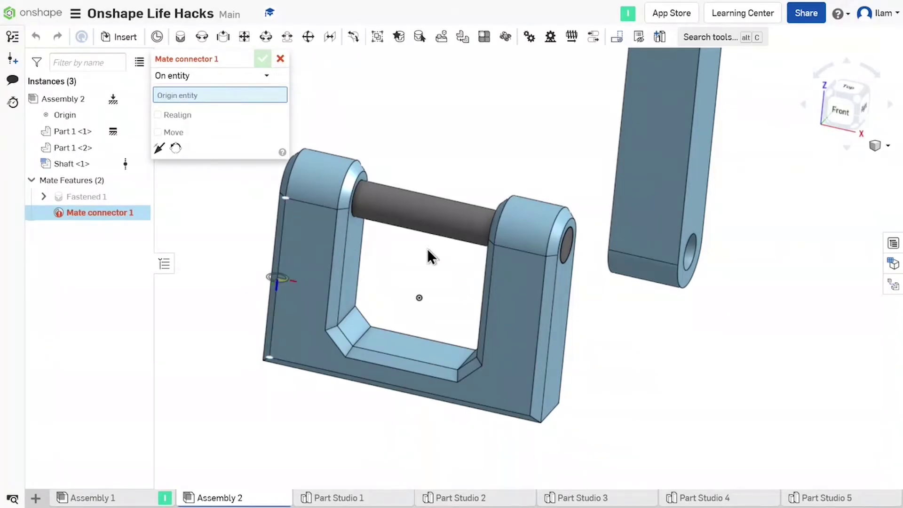
pyautogui.moveTo(427, 254); pyautogui.dragTo(471, 250, button='right')
pyautogui.scroll(3, 470, 247)
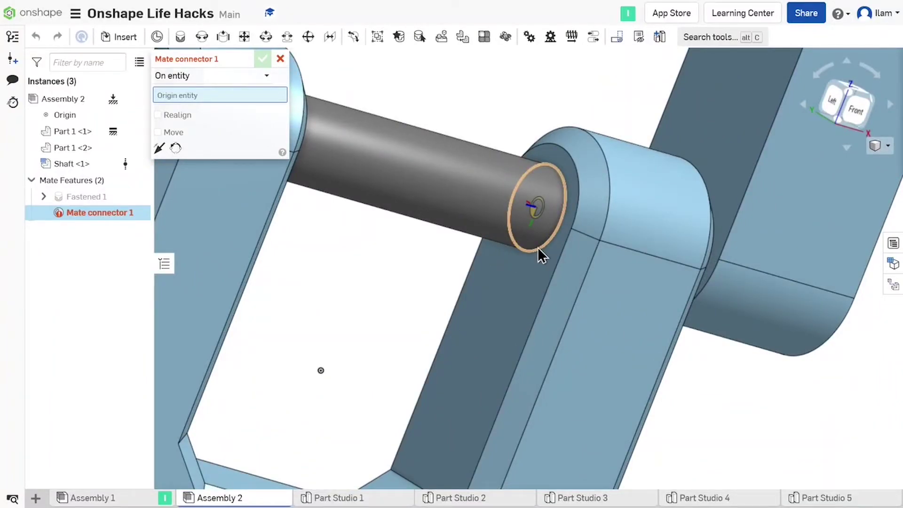
pyautogui.click(515, 266)
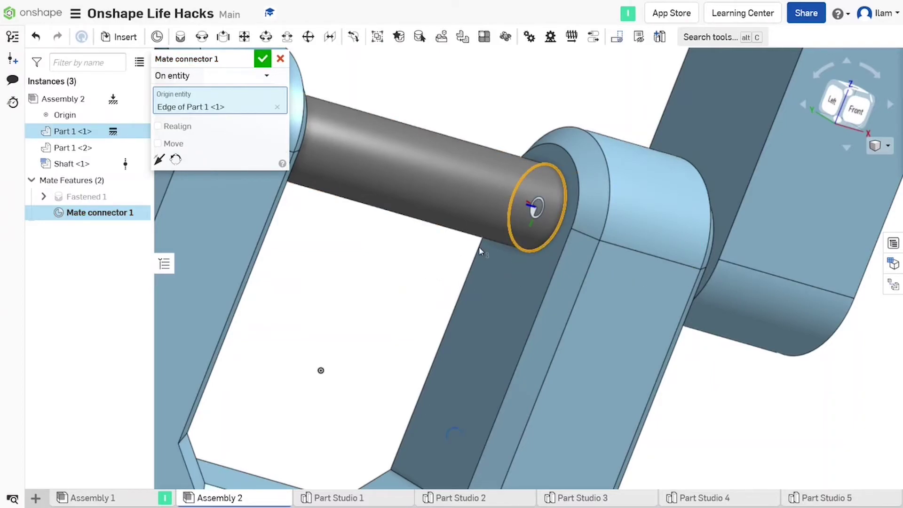
# Center the mate connector between entities, using the opposite lug's inner face as the between entity, and accept it.
pyautogui.scroll(-3, 449, 306)
pyautogui.press('Left')
pyautogui.press('Left')
pyautogui.press('Left')
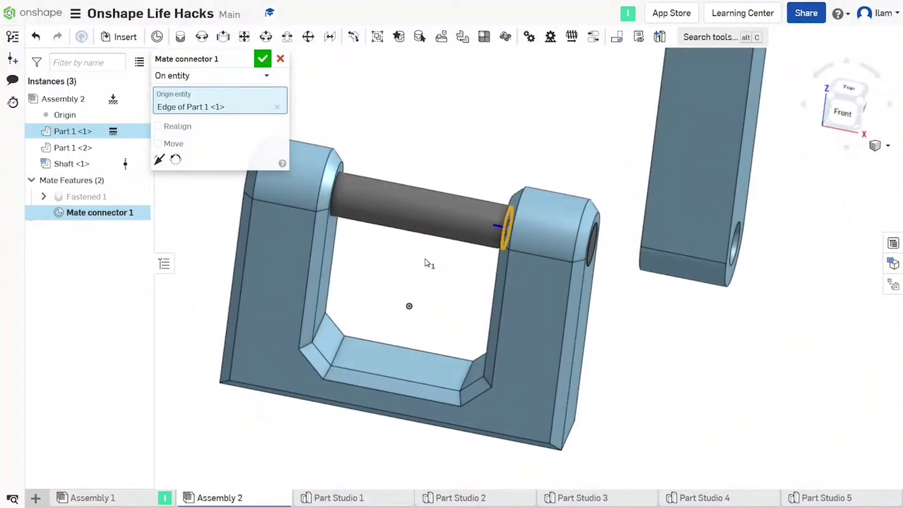
pyautogui.click(242, 77)
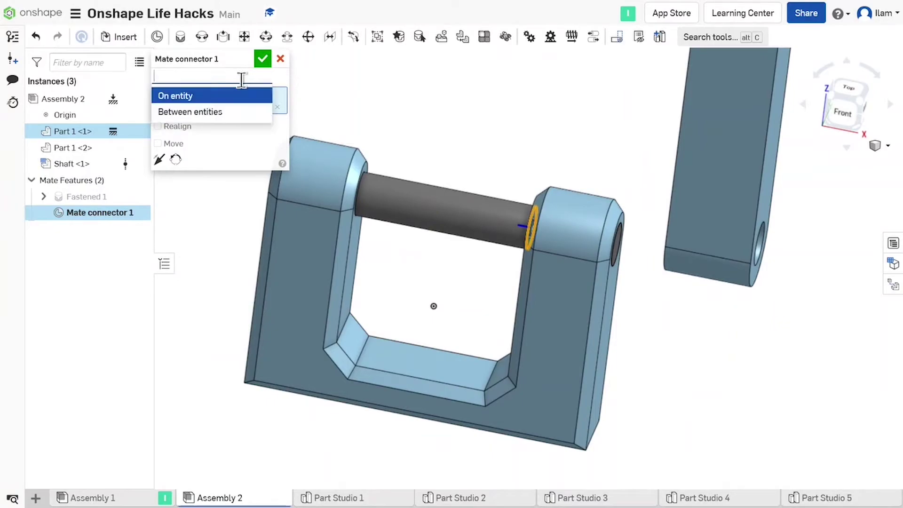
pyautogui.click(207, 113)
pyautogui.scroll(6, 361, 258)
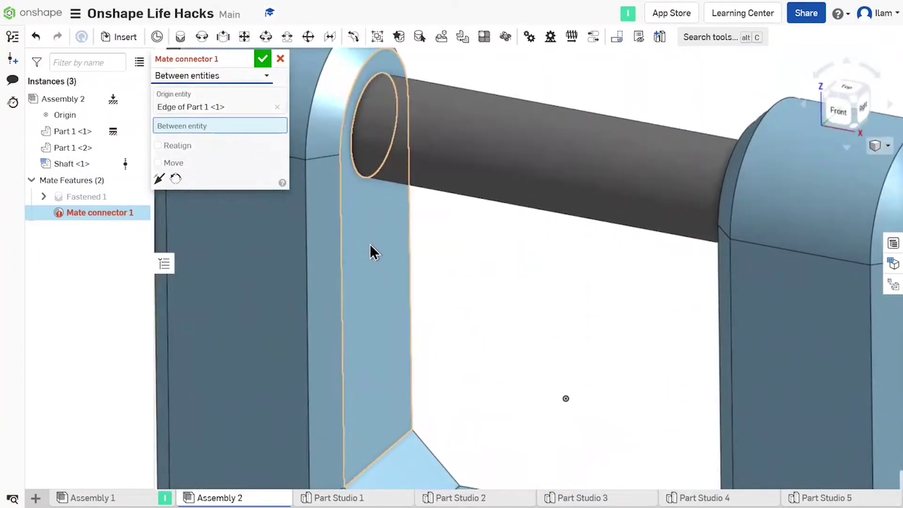
pyautogui.click(370, 246)
pyautogui.scroll(-4, 369, 243)
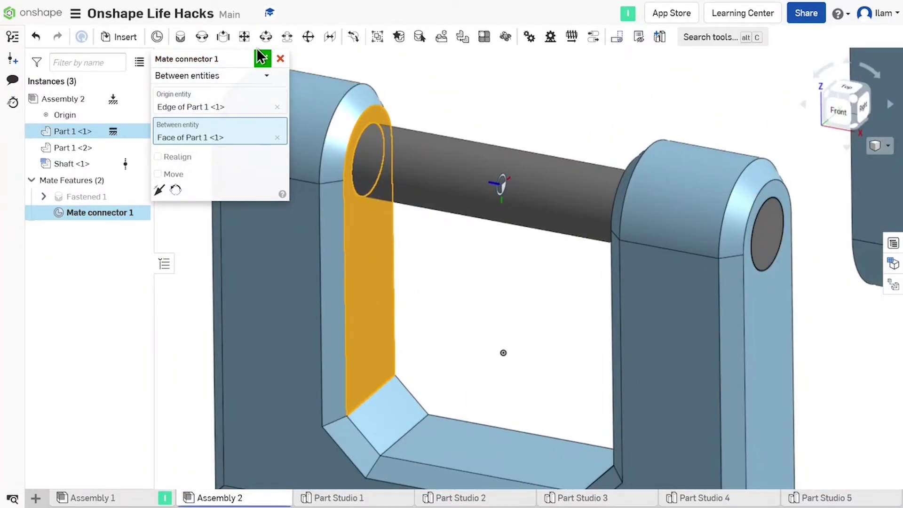
pyautogui.click(262, 58)
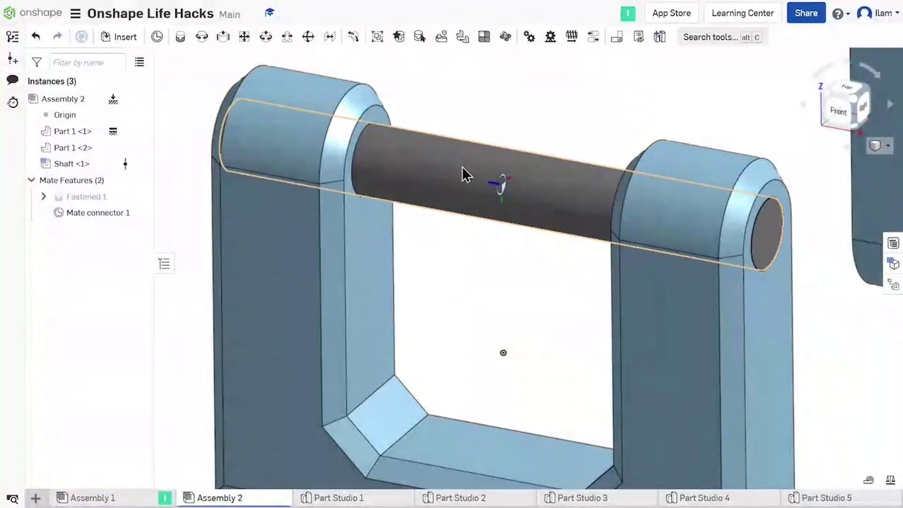
# Hide the shaft so the mate connector between the fork lugs is exposed.
pyautogui.scroll(-2, 470, 167)
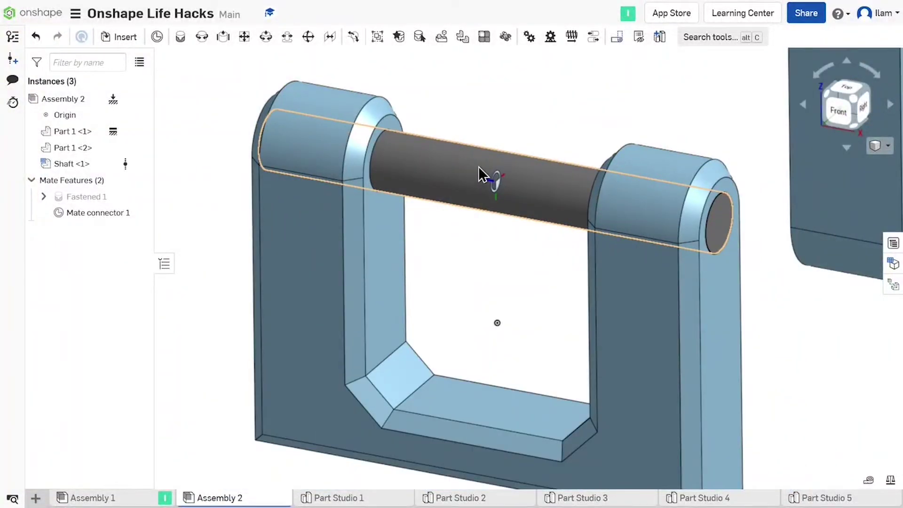
pyautogui.moveTo(484, 180); pyautogui.dragTo(494, 195, button='middle')
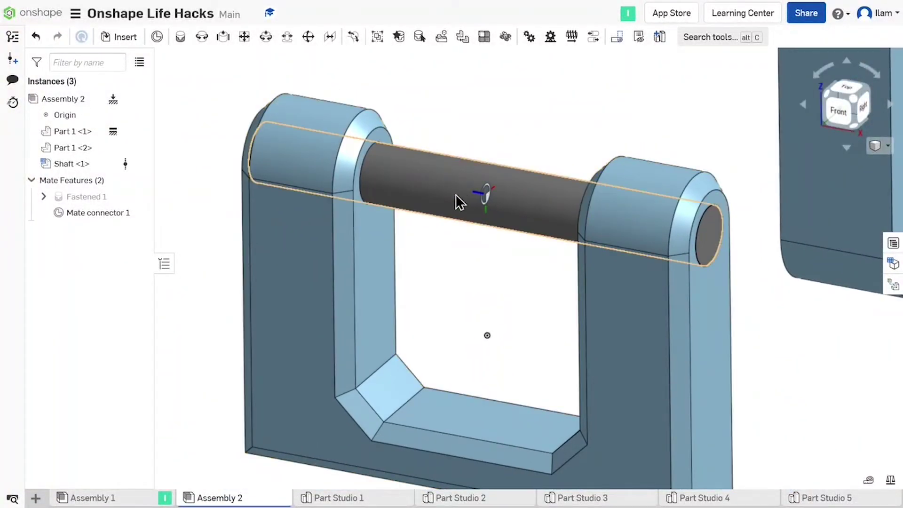
pyautogui.click(454, 191)
pyautogui.press('y')
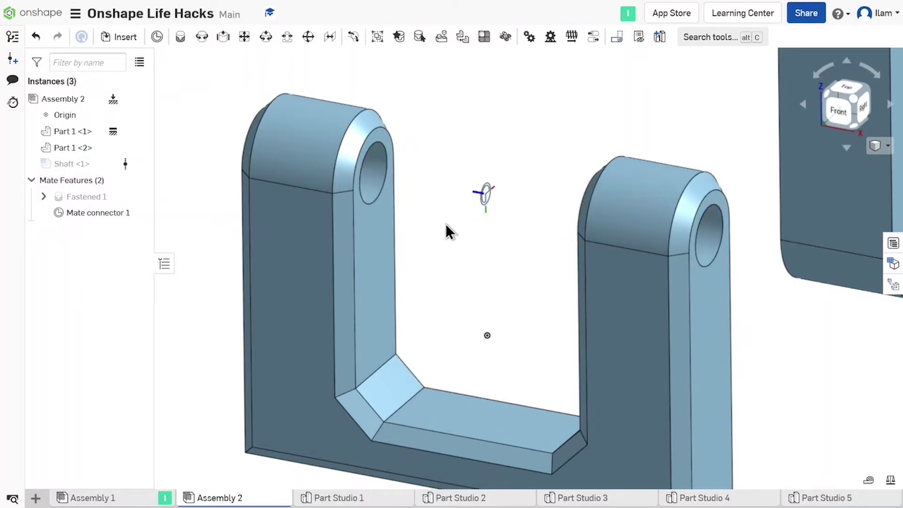
# Add a Revolute mate between the midpoint of the arm's rounded end and the mate connector centered between the fork lugs.
pyautogui.scroll(-3, 464, 193)
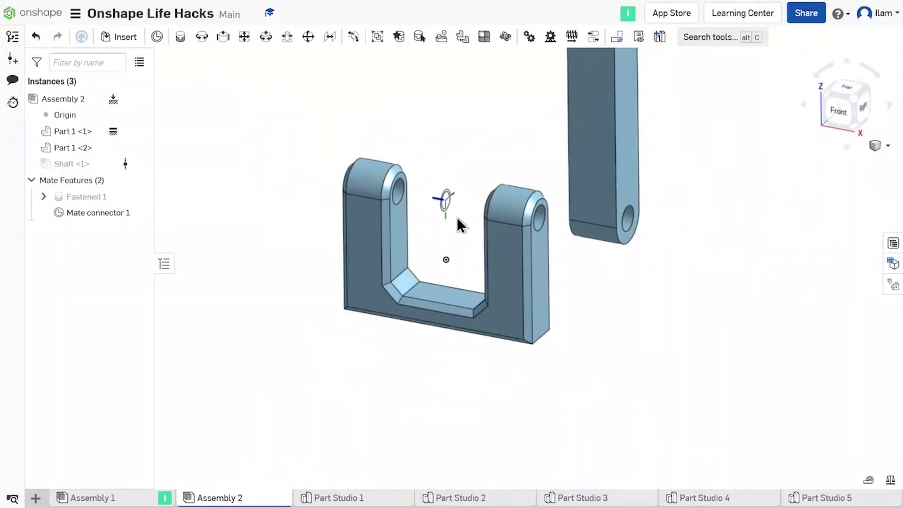
pyautogui.press('j')
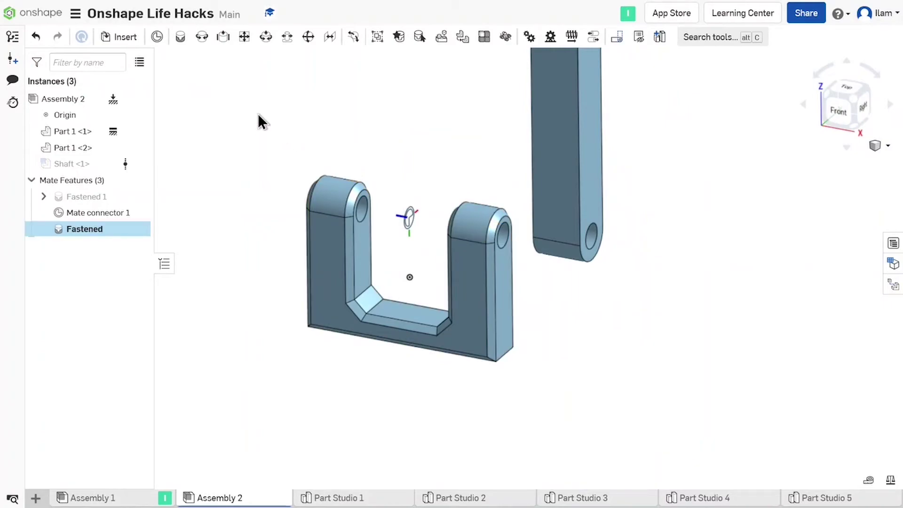
pyautogui.click(211, 73)
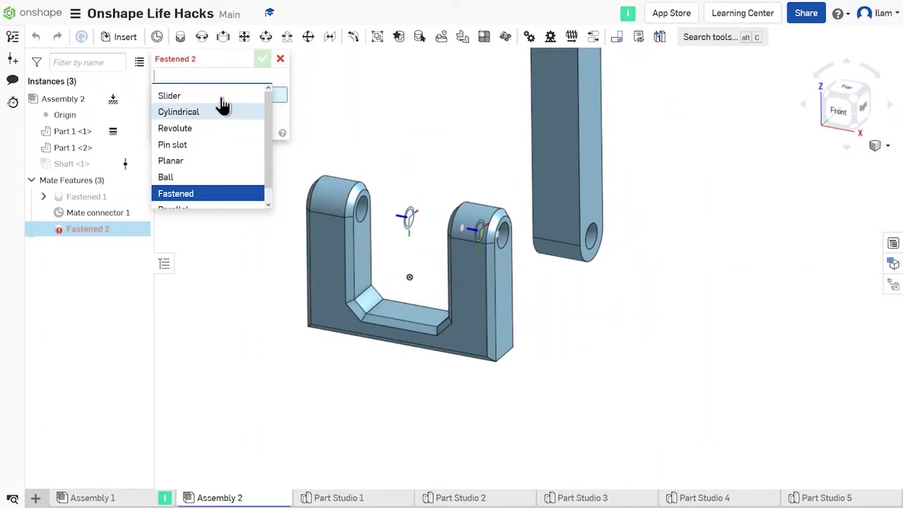
pyautogui.click(220, 128)
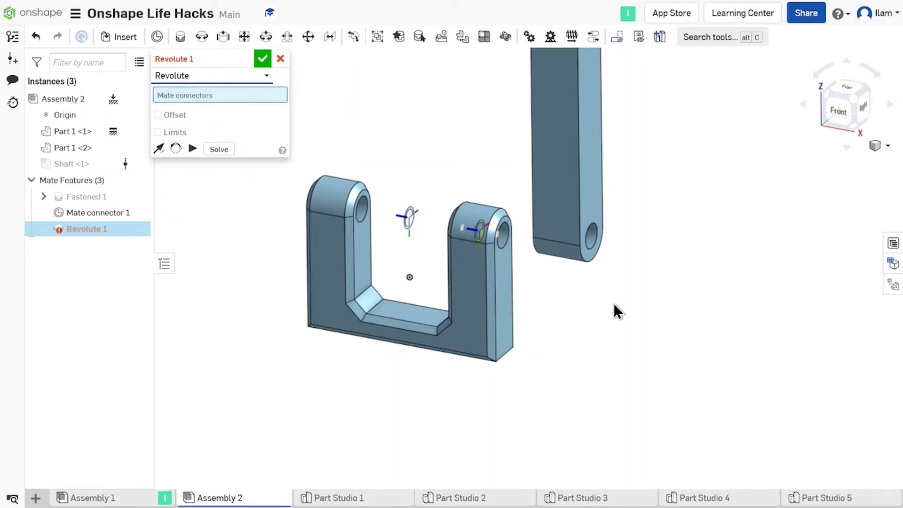
pyautogui.scroll(3, 572, 259)
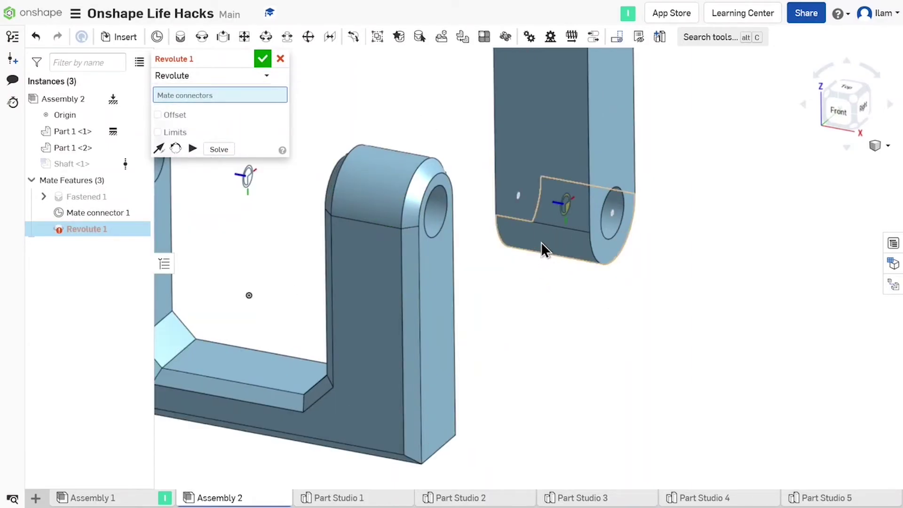
pyautogui.click(541, 241)
pyautogui.moveTo(484, 249); pyautogui.dragTo(564, 282, button='middle')
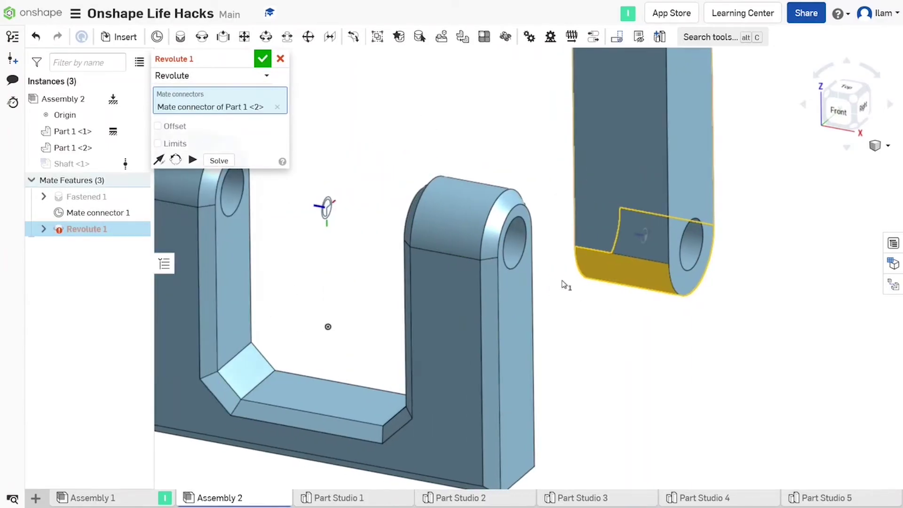
pyautogui.click(328, 211)
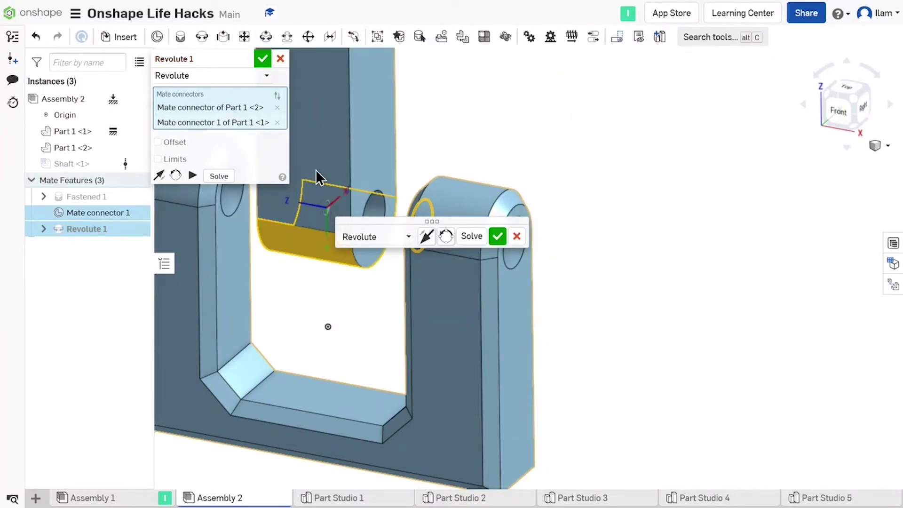
pyautogui.click(262, 59)
# Swing the arm about its new pivot to test the motion, and show all hidden instances.
pyautogui.moveTo(260, 141); pyautogui.dragTo(403, 145)
pyautogui.rightClick(487, 116)
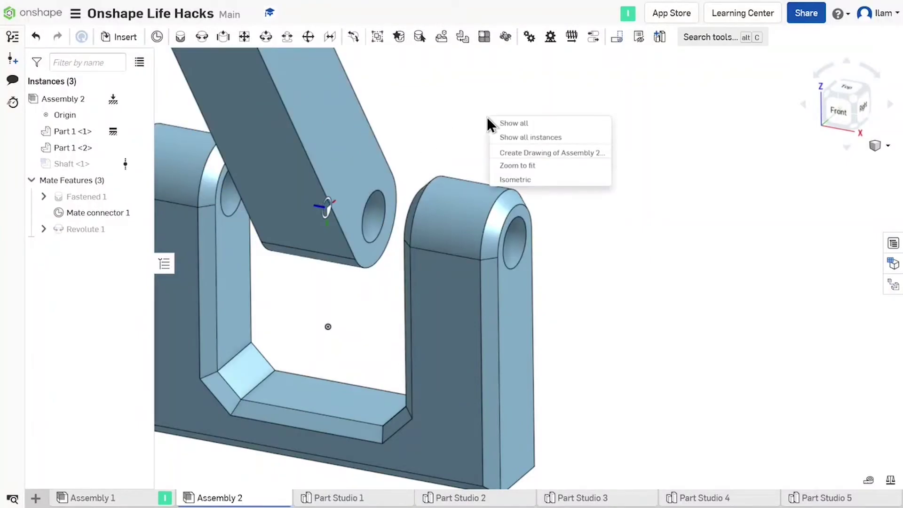
pyautogui.click(504, 137)
pyautogui.scroll(-5, 616, 203)
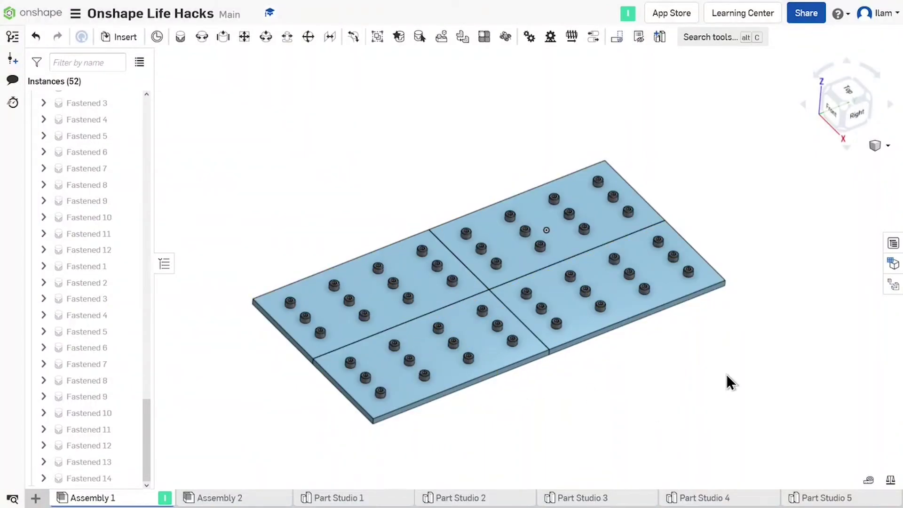
# Examine the screwed plates in Assembly 1 and the long list of Fastened mates that holds them together.
pyautogui.moveTo(383, 206); pyautogui.dragTo(512, 309, button='right')
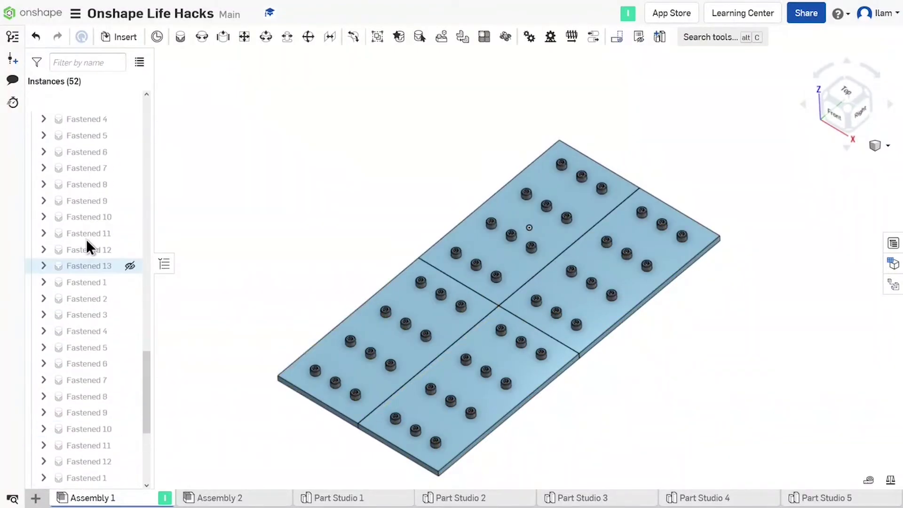
pyautogui.scroll(5, 86, 239)
pyautogui.scroll(10, 80, 170)
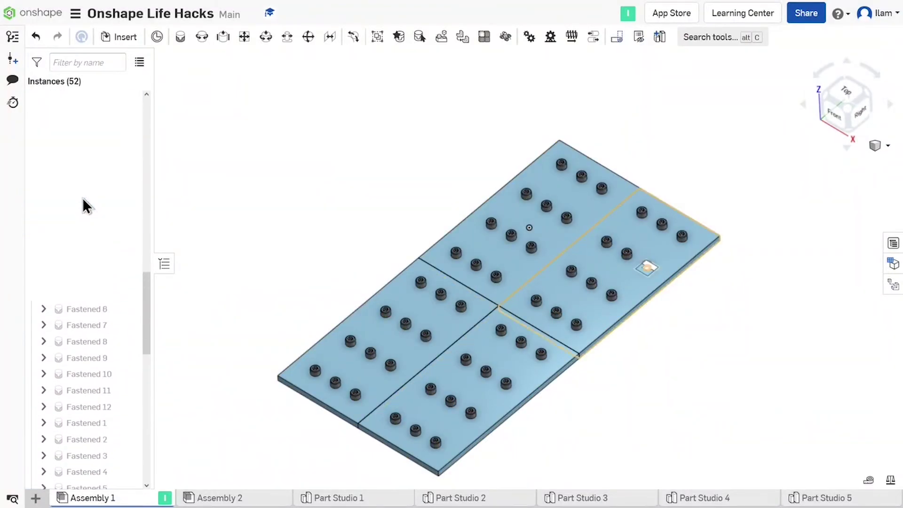
pyautogui.scroll(-5, 80, 202)
pyautogui.scroll(-10, 80, 245)
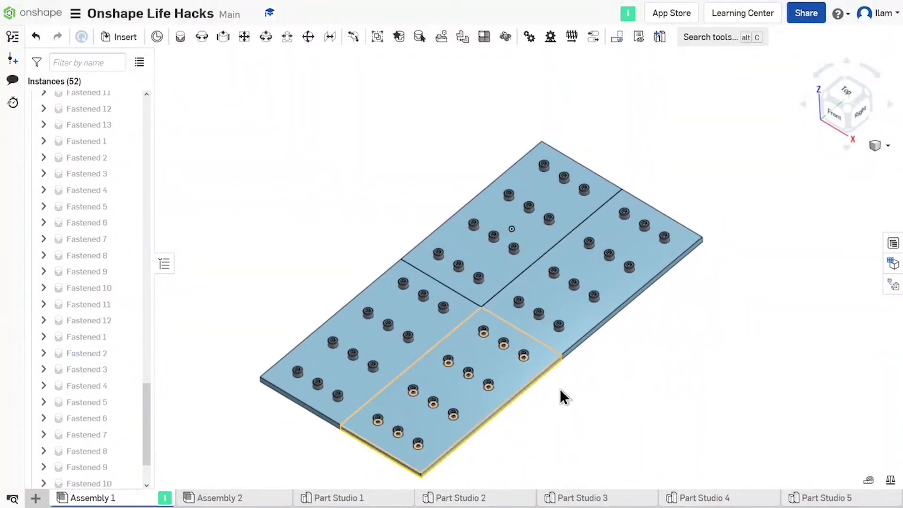
pyautogui.scroll(-3, 572, 377)
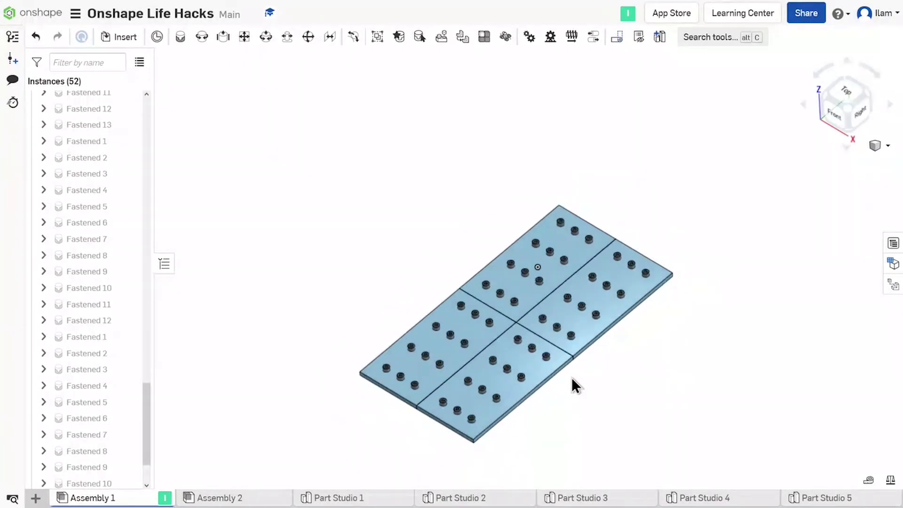
# Group all the plates and socket head cap screws in Assembly 1, and look through the existing Fastened mates.
pyautogui.click(378, 38)
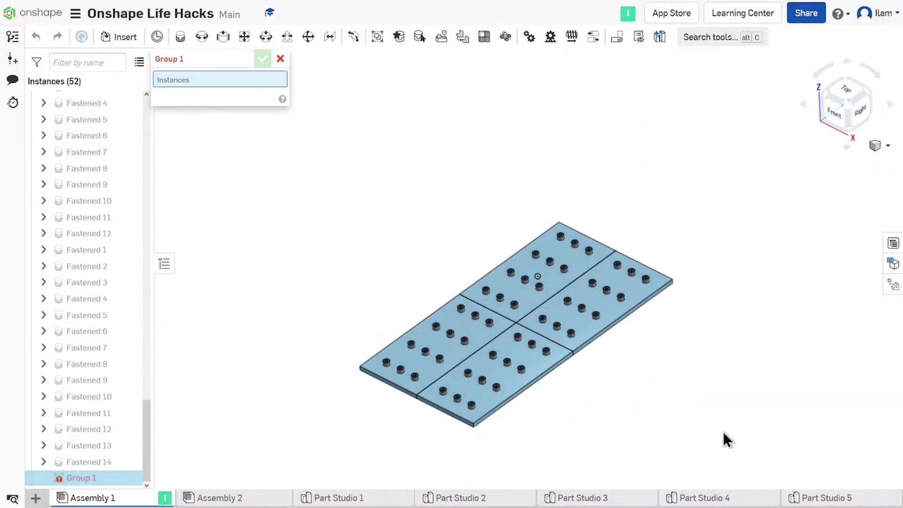
pyautogui.moveTo(757, 451); pyautogui.dragTo(308, 190)
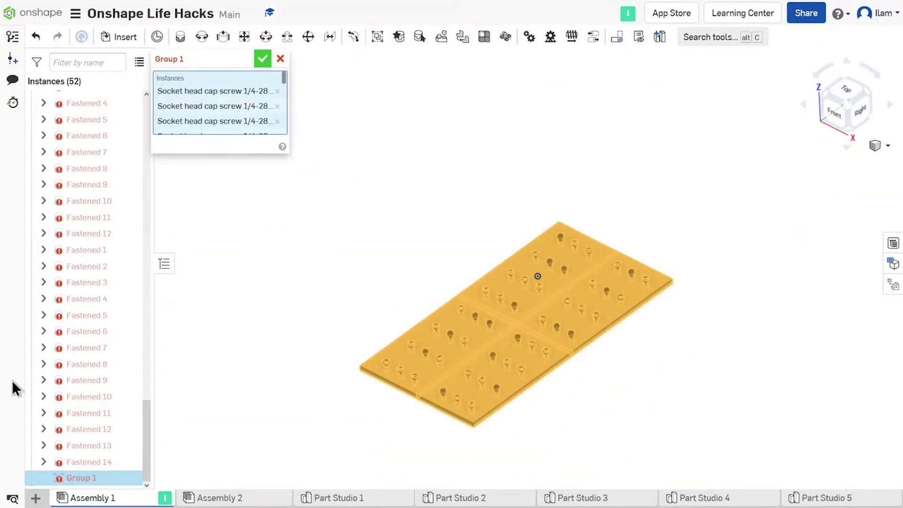
pyautogui.press('Return')
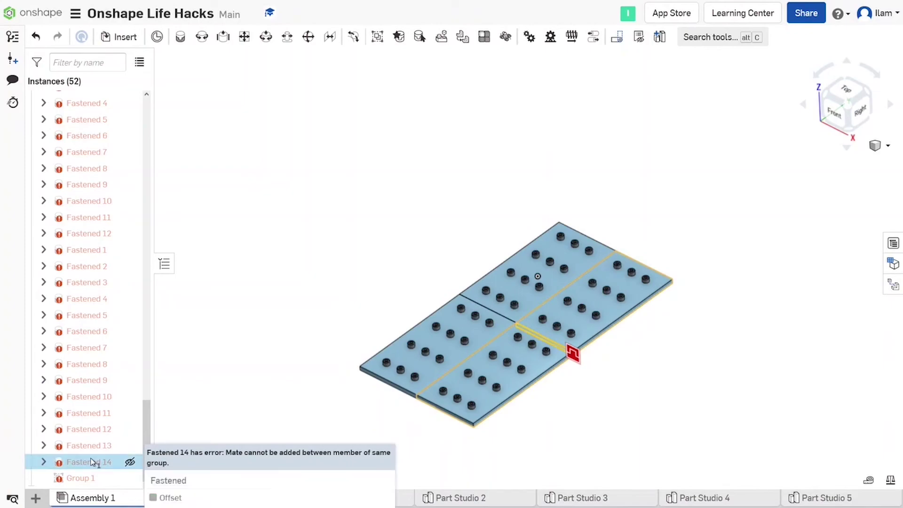
pyautogui.scroll(5, 93, 461)
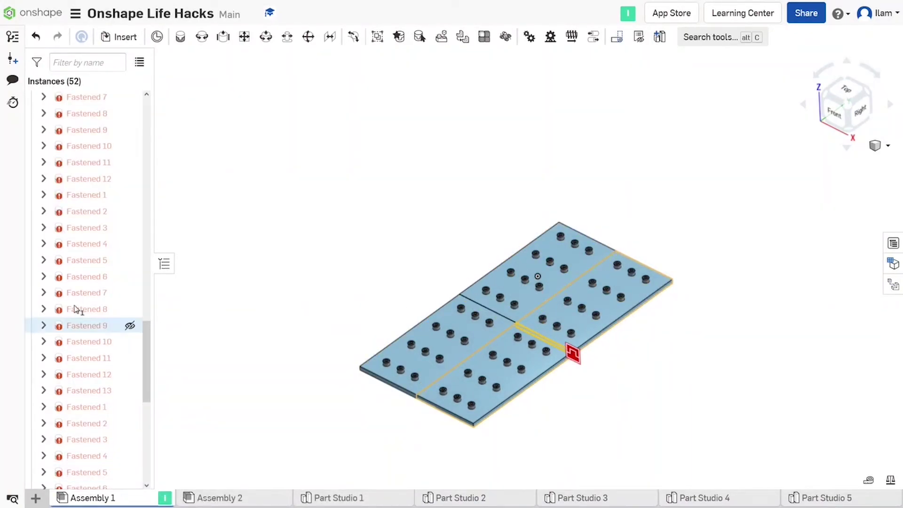
# Suppress all the Fastened mates in Assembly 1, leaving only the group active, and check the end of the mate list.
pyautogui.scroll(5, 82, 308)
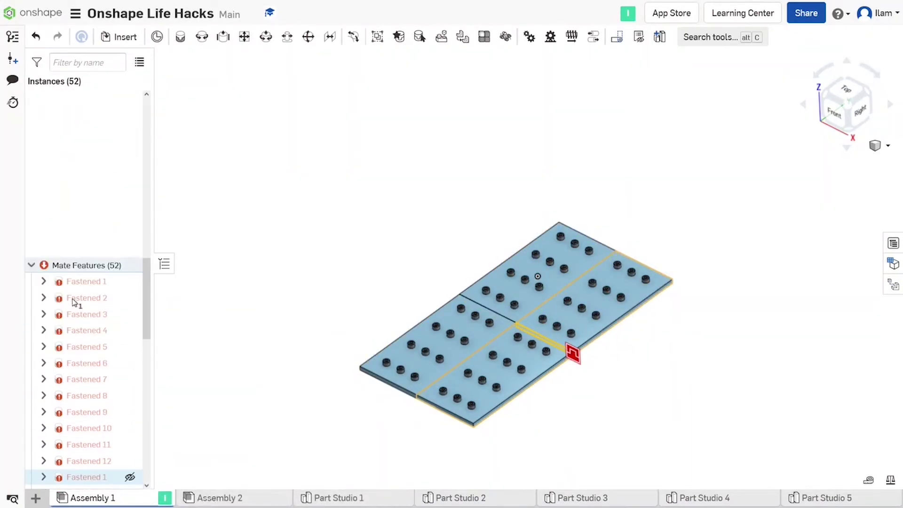
pyautogui.keyDown('shift'); pyautogui.click(99, 288); pyautogui.keyUp('shift')
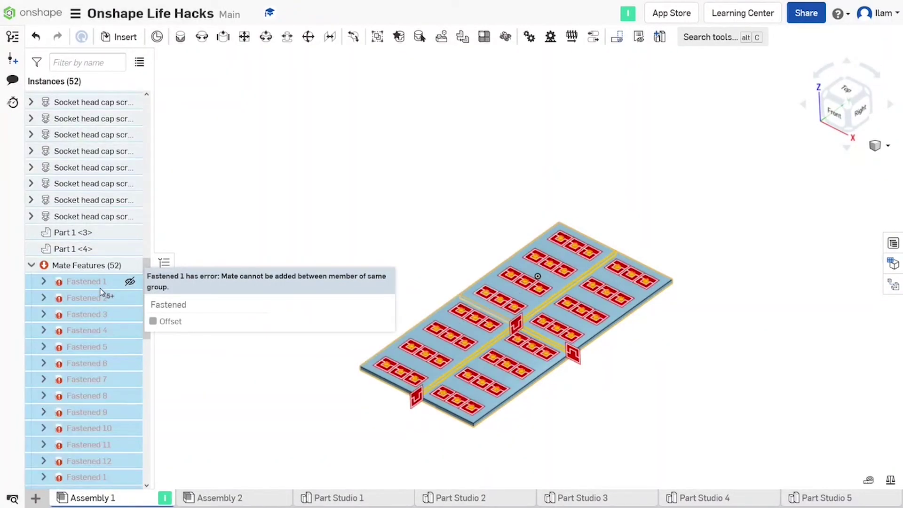
pyautogui.rightClick(105, 294)
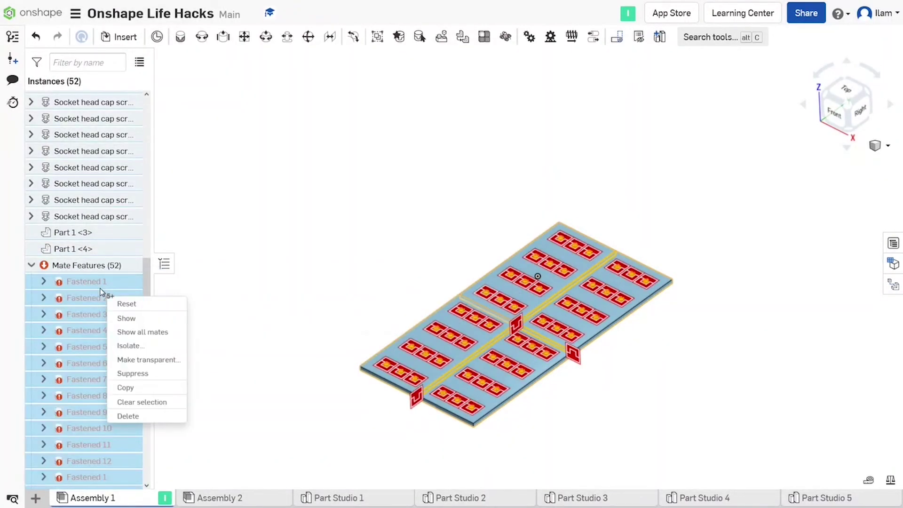
pyautogui.click(151, 373)
pyautogui.scroll(-10, 103, 326)
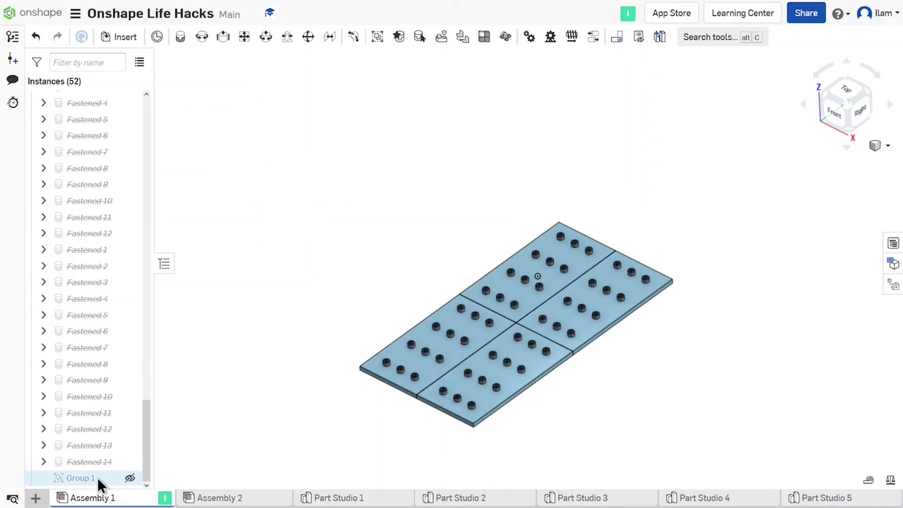
pyautogui.moveTo(586, 379); pyautogui.dragTo(574, 376, button='middle')
pyautogui.moveTo(574, 376)
pyautogui.mouseDown(button='right')
pyautogui.moveTo(595, 373)
pyautogui.moveTo(577, 397)
pyautogui.moveTo(569, 374)
pyautogui.mouseUp(button='right')
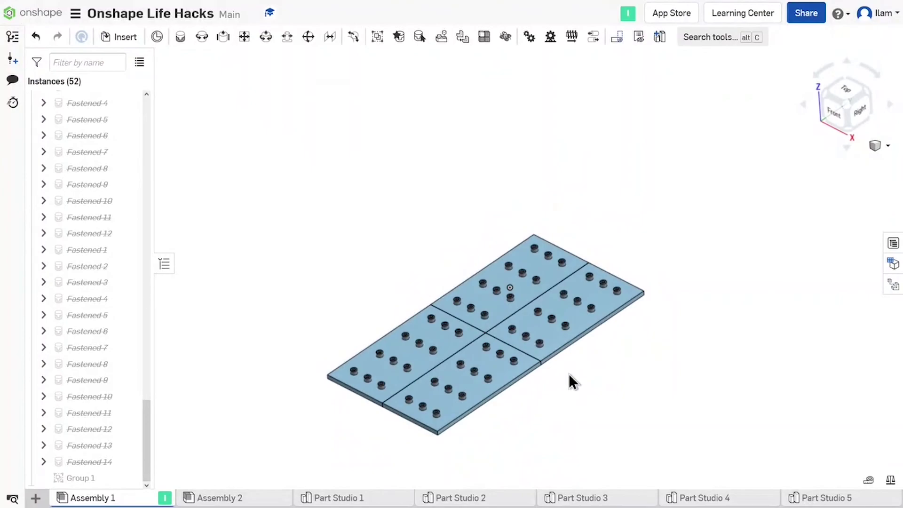
pyautogui.scroll(3, 430, 397)
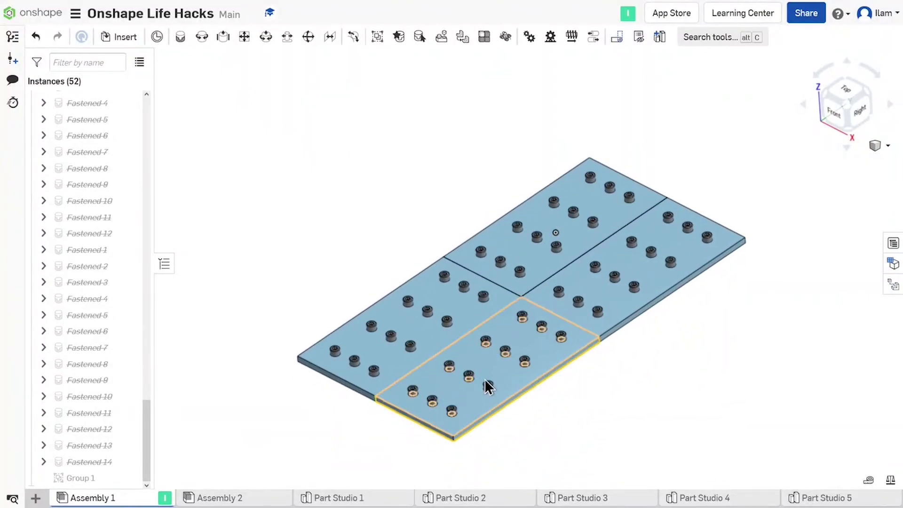